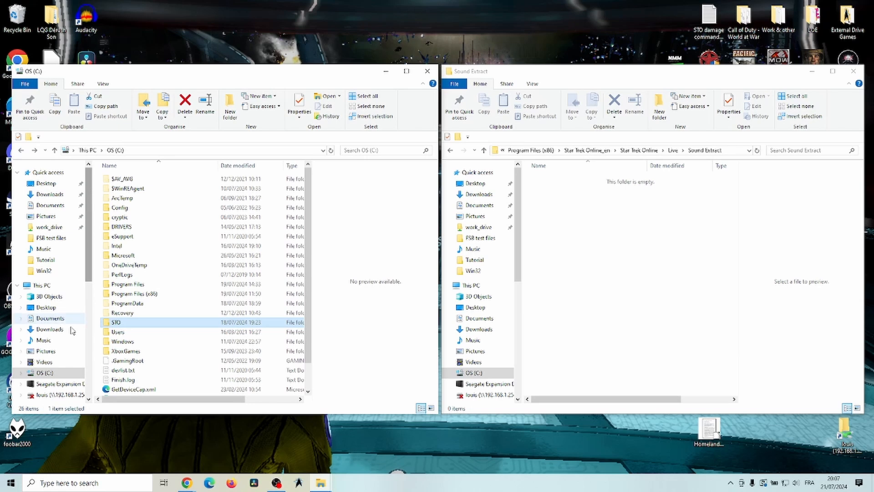
Open the first USS Vengeance phaser sound file from the Music folder and close the media player
{"action": "left_click", "coordinate": [60, 341]}
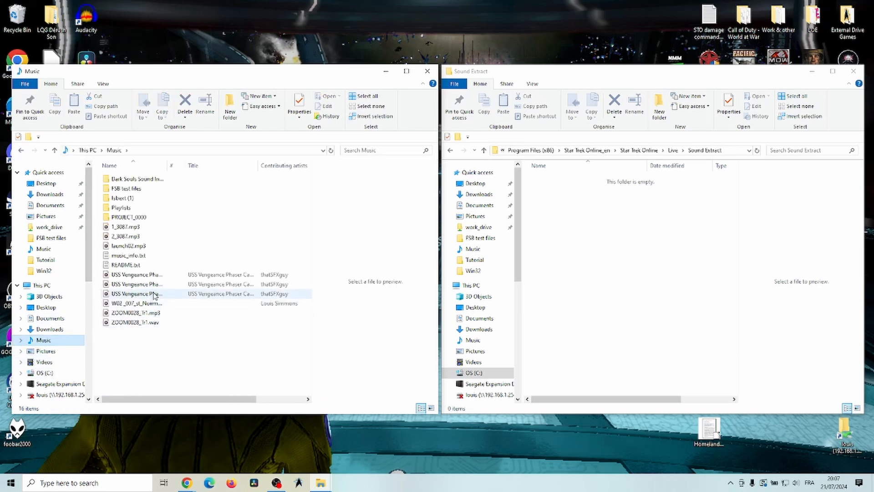
{"action": "double_click", "coordinate": [150, 275]}
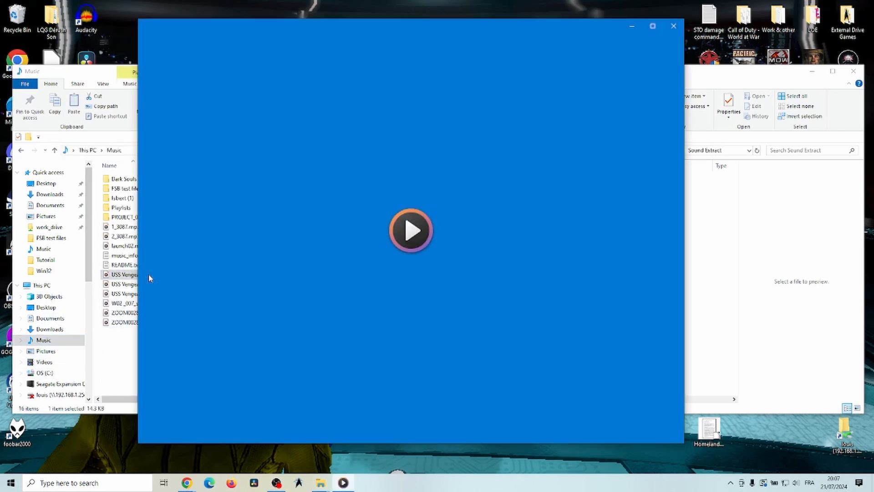
{"action": "left_click", "coordinate": [674, 27]}
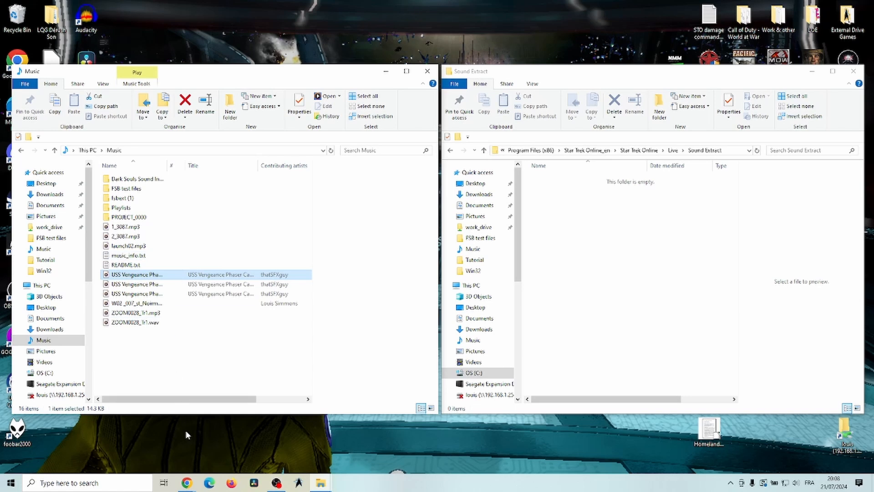
Switch to Chrome and view the top of the Reddit post "TWoK Transporter Sound Effect Mod"
{"action": "left_click", "coordinate": [186, 483]}
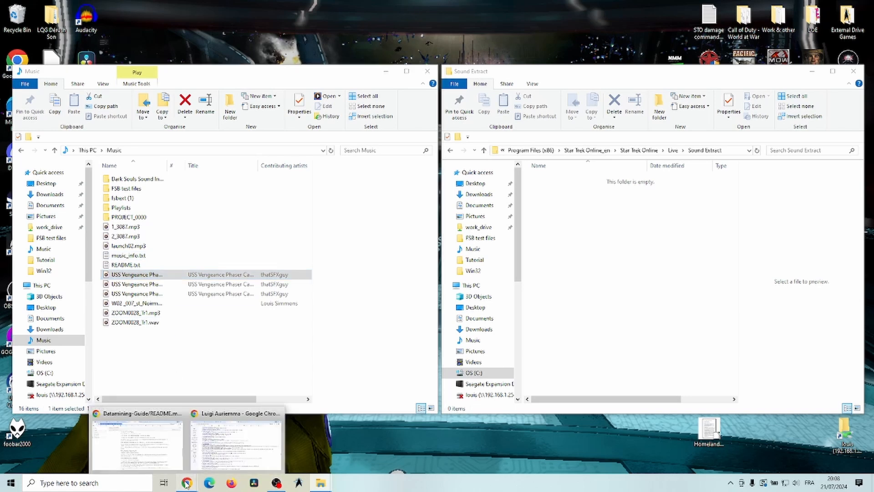
{"action": "left_click", "coordinate": [225, 425]}
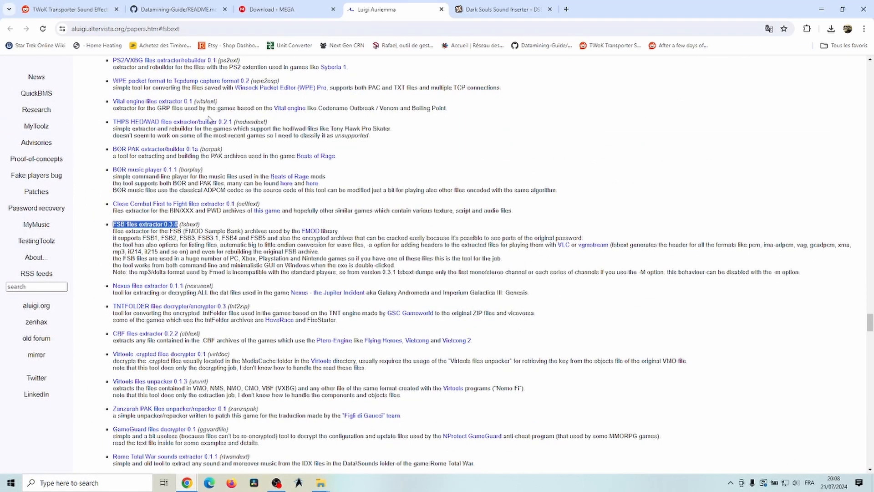
{"action": "left_click", "coordinate": [172, 10]}
{"action": "left_click", "coordinate": [57, 5]}
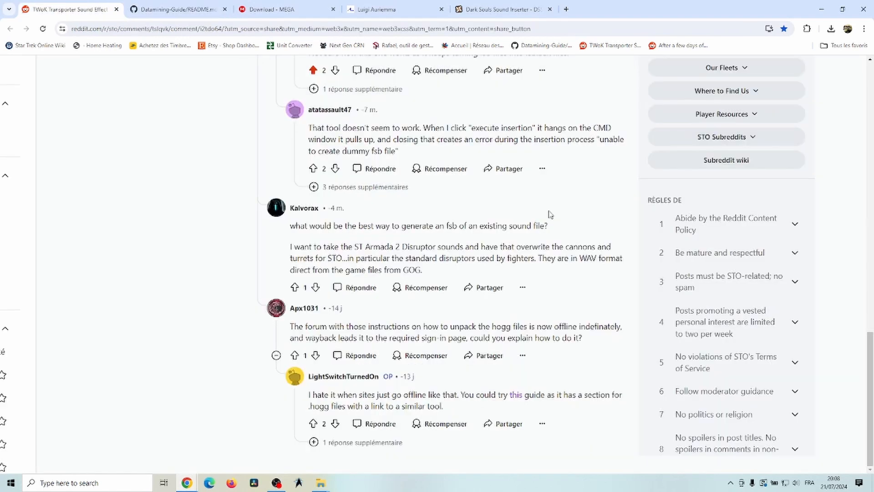
{"action": "scroll", "coordinate": [336, 209], "scroll_direction": "up", "scroll_amount": 1}
{"action": "scroll", "coordinate": [434, 218], "scroll_direction": "down", "scroll_amount": 1}
{"action": "left_click_drag", "start_coordinate": [870, 358], "coordinate": [867, 50]}
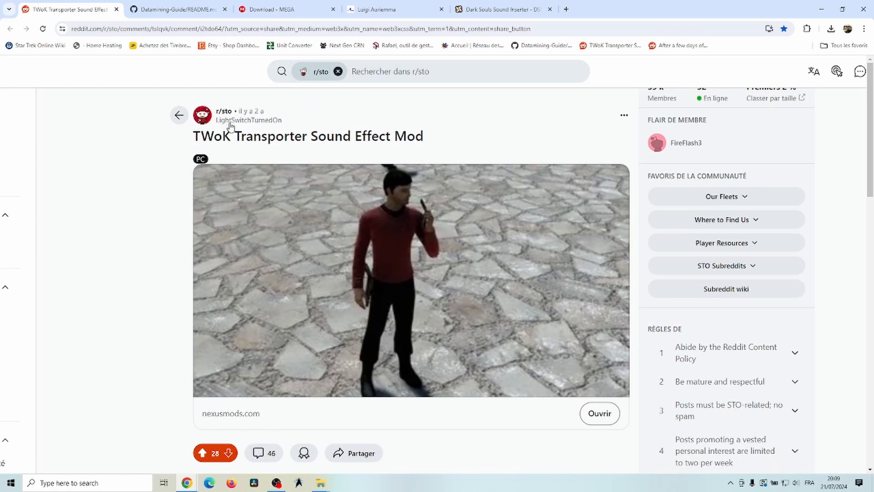
{"action": "mouse_move", "coordinate": [240, 128]}
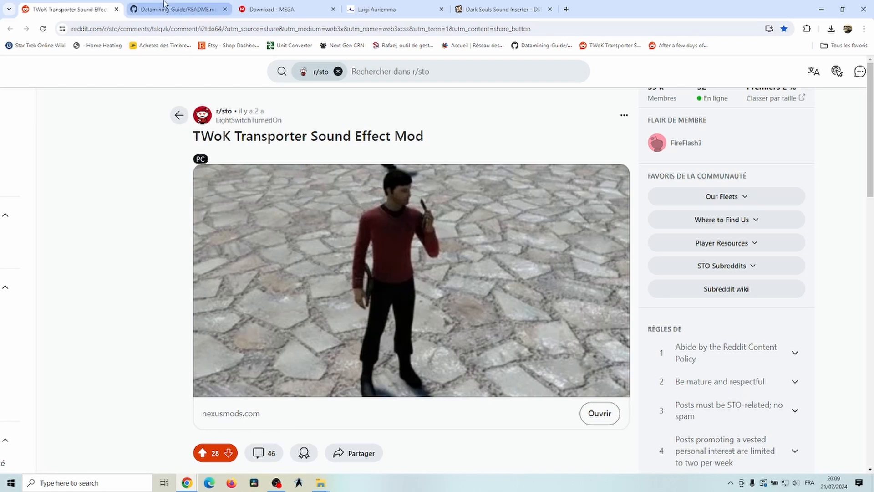
Review the Star Trek Online Datamining Guide's requirements and environment setup, plus the MEGA download page for neverwinter-hogg-bin-rev5.zip
{"action": "mouse_move", "coordinate": [162, 3]}
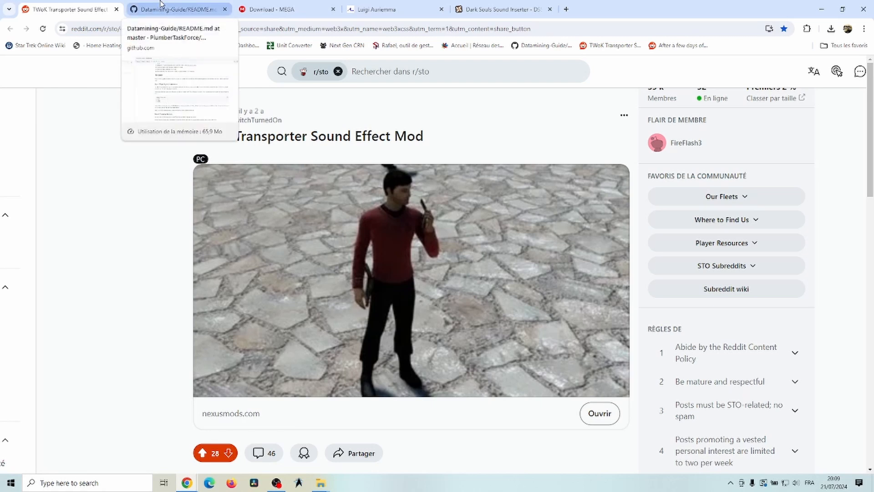
{"action": "left_click", "coordinate": [160, 3]}
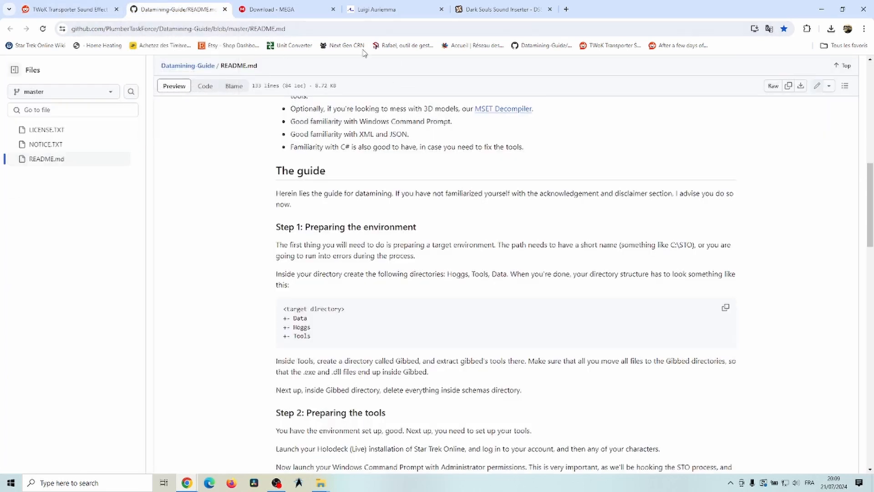
{"action": "left_click_drag", "start_coordinate": [870, 203], "coordinate": [869, 101]}
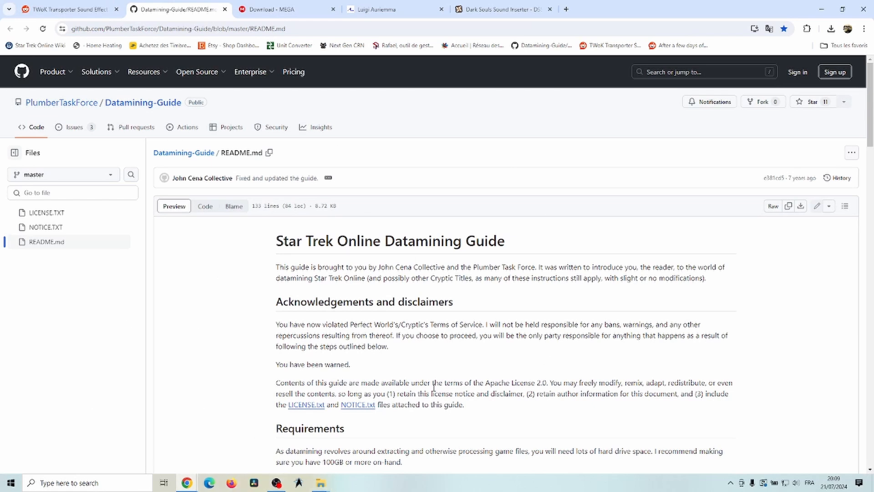
{"action": "scroll", "coordinate": [406, 292], "scroll_direction": "down", "scroll_amount": 2}
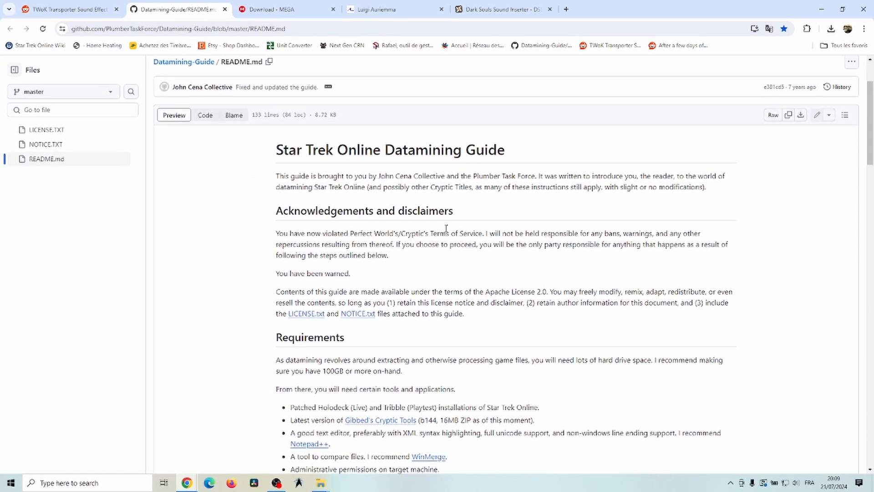
{"action": "scroll", "coordinate": [234, 227], "scroll_direction": "down", "scroll_amount": 2}
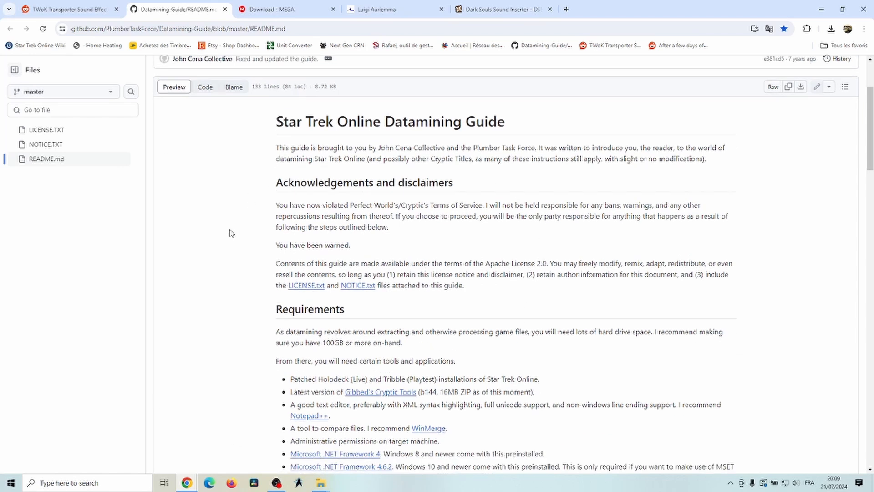
{"action": "scroll", "coordinate": [230, 244], "scroll_direction": "down", "scroll_amount": 9}
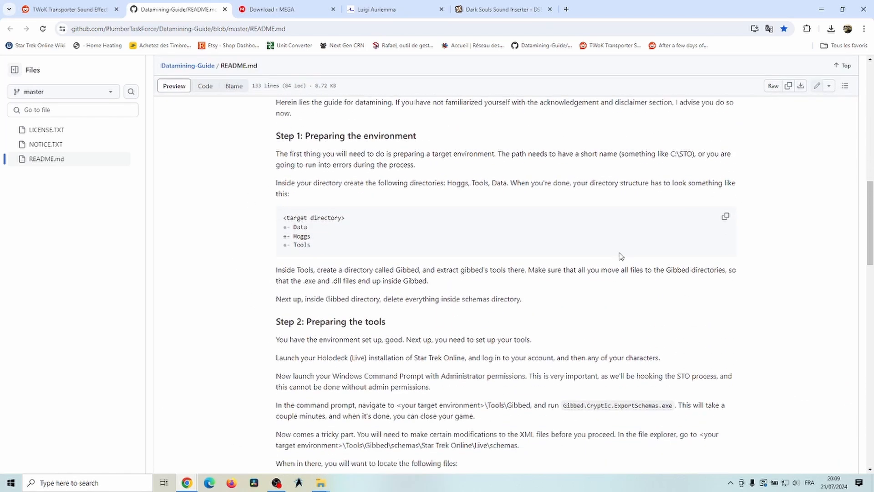
{"action": "scroll", "coordinate": [313, 278], "scroll_direction": "up", "scroll_amount": 2}
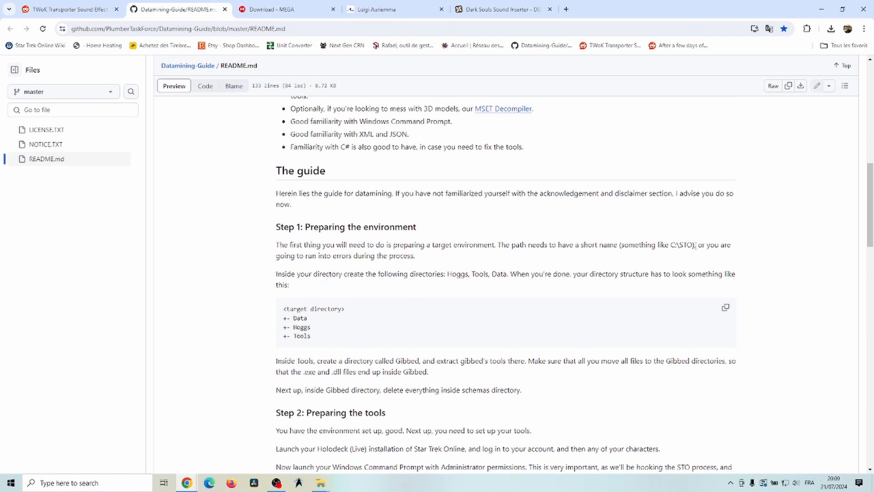
{"action": "scroll", "coordinate": [479, 224], "scroll_direction": "up", "scroll_amount": 5}
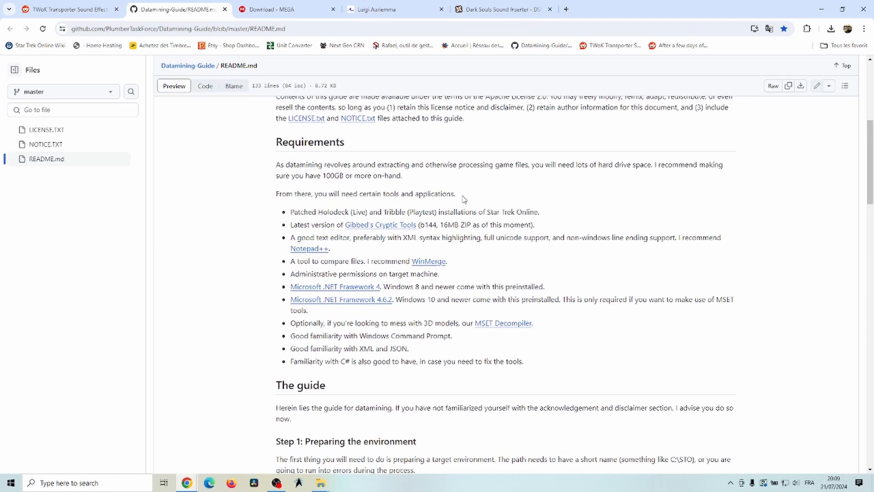
{"action": "left_click", "coordinate": [266, 5]}
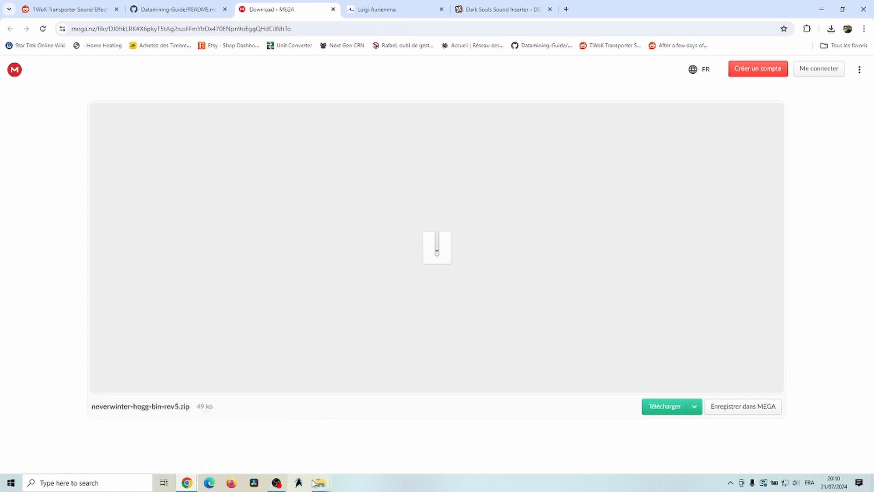
Minimize the browser and open the C:\STO\Tools folder in the File Explorer window showing Music
{"action": "left_click", "coordinate": [822, 8]}
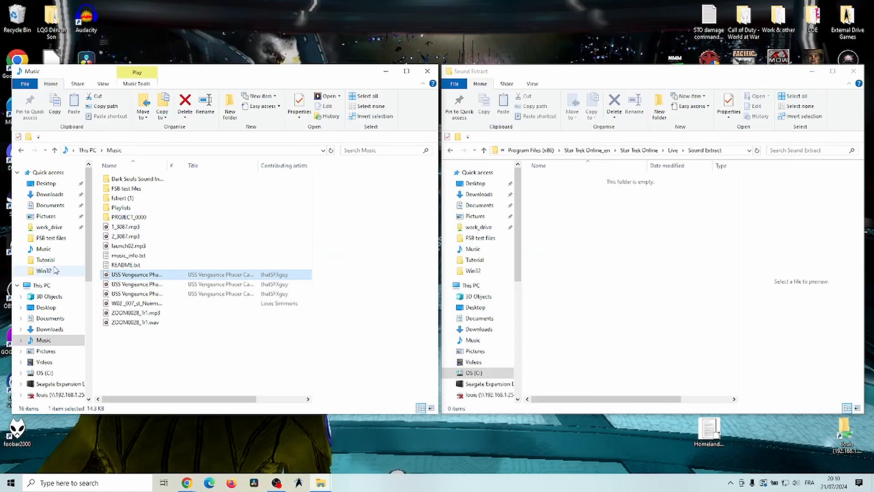
{"action": "left_click", "coordinate": [46, 373]}
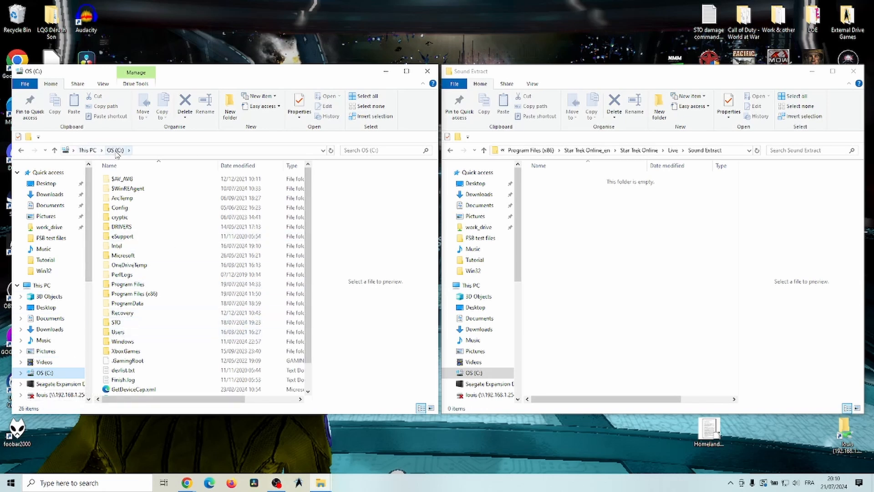
{"action": "left_click", "coordinate": [117, 323]}
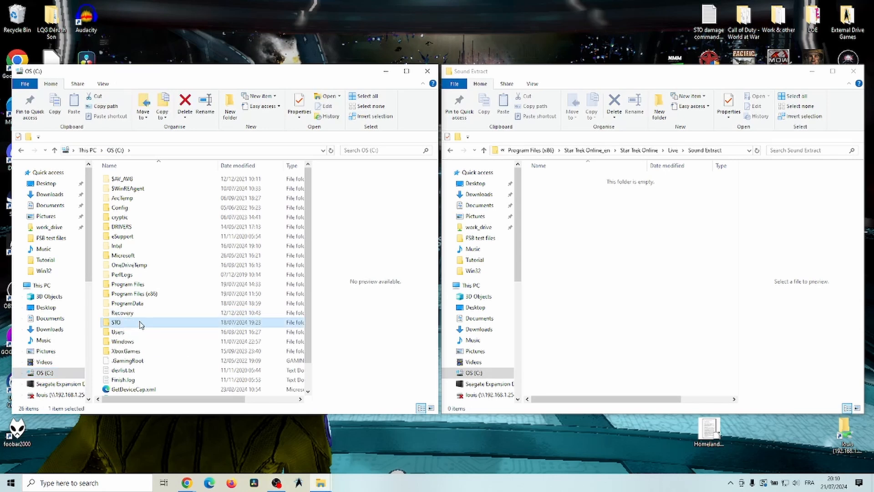
{"action": "double_click", "coordinate": [123, 325]}
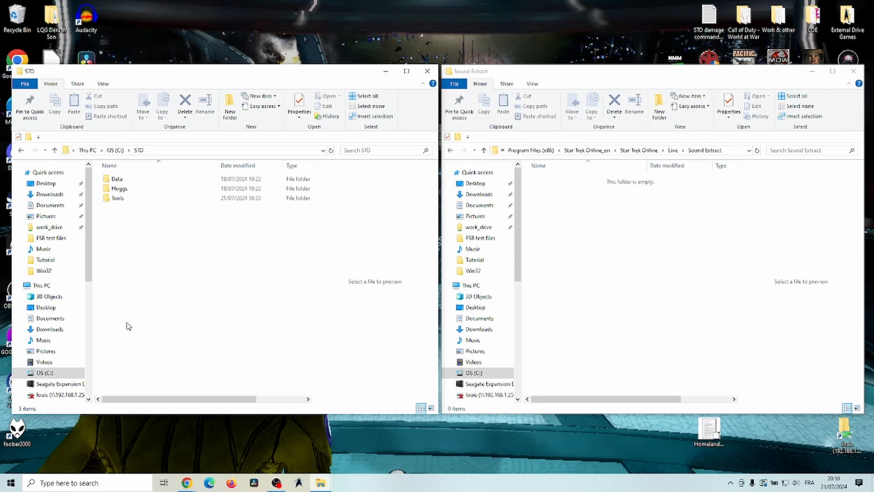
{"action": "double_click", "coordinate": [119, 199]}
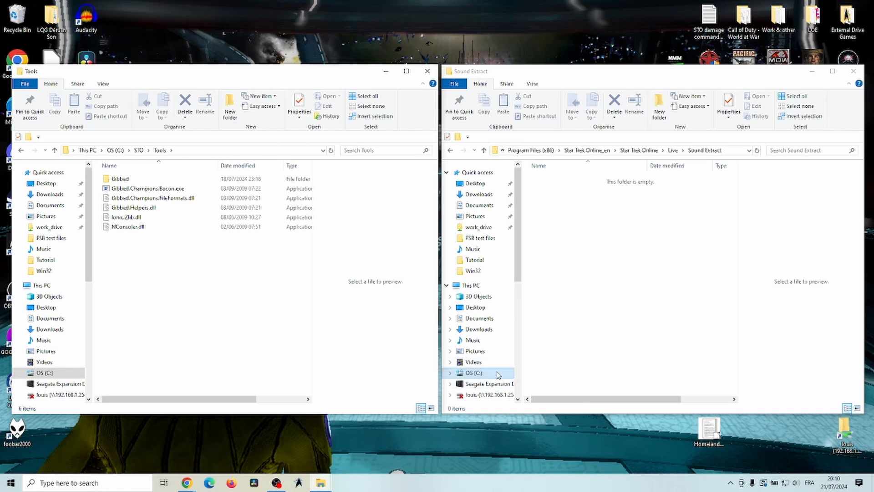
In the Sound Extract window, open C:\Program Files (x86)\Star Trek Online_en\Star Trek Online\Live\piggs and locate sound.hogg
{"action": "left_click", "coordinate": [481, 374]}
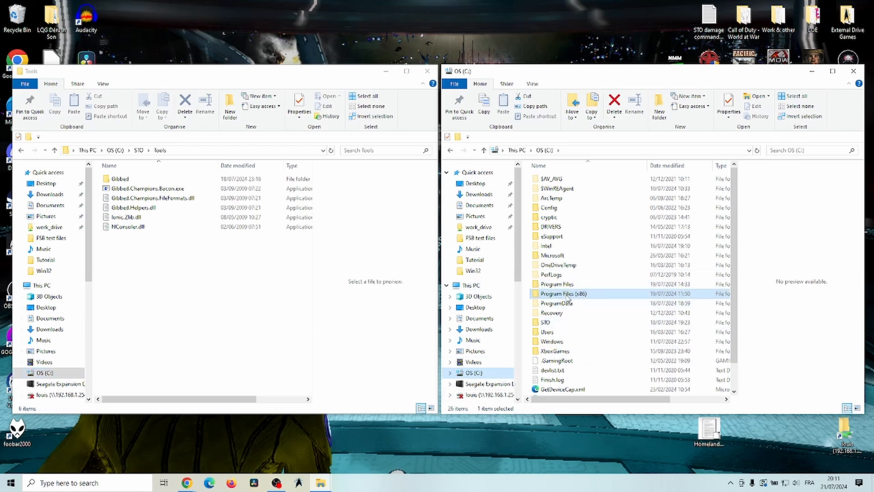
{"action": "double_click", "coordinate": [569, 297]}
{"action": "scroll", "coordinate": [571, 304], "scroll_direction": "down", "scroll_amount": 6}
{"action": "scroll", "coordinate": [573, 304], "scroll_direction": "down", "scroll_amount": 1}
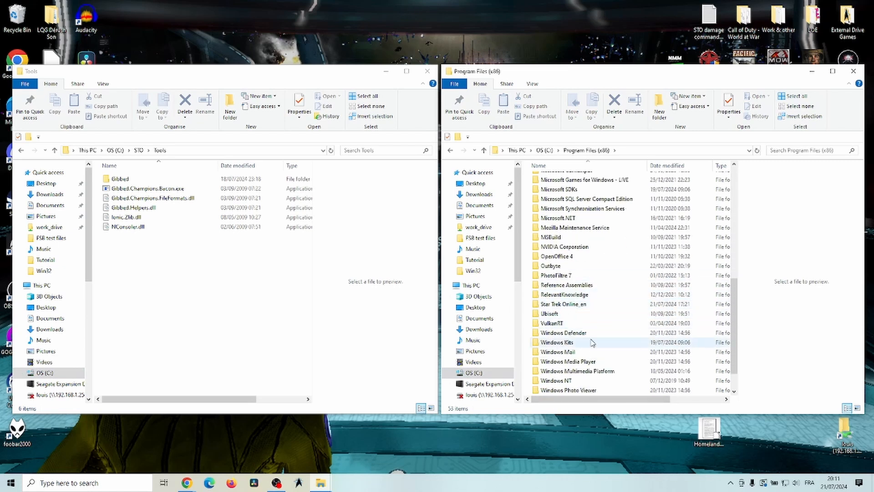
{"action": "left_click", "coordinate": [578, 309]}
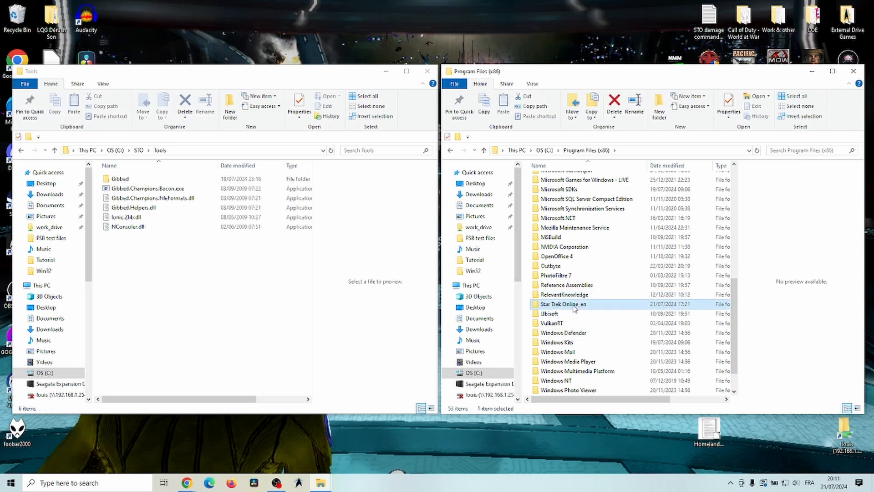
{"action": "double_click", "coordinate": [575, 309]}
{"action": "double_click", "coordinate": [567, 242]}
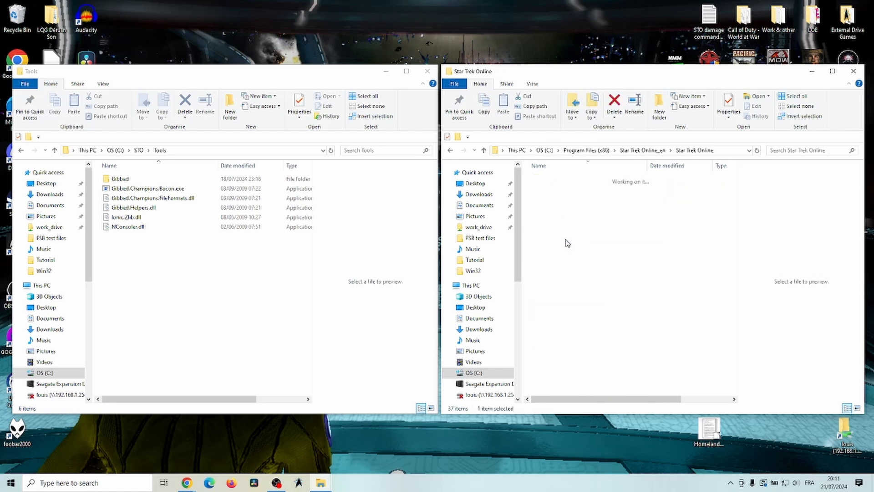
{"action": "double_click", "coordinate": [554, 179]}
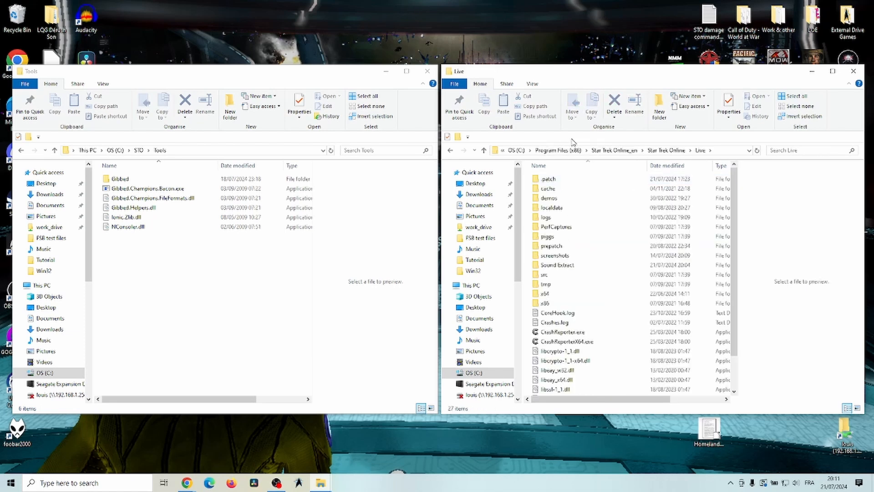
{"action": "double_click", "coordinate": [548, 236]}
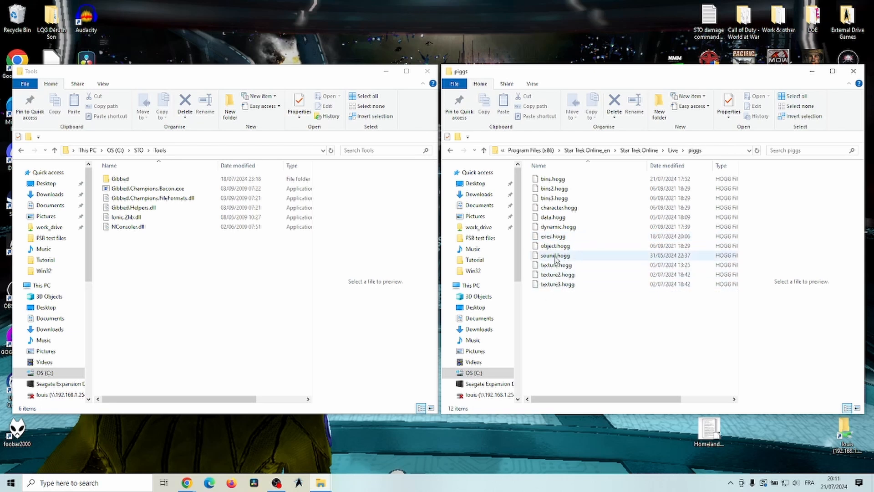
{"action": "mouse_move", "coordinate": [547, 259]}
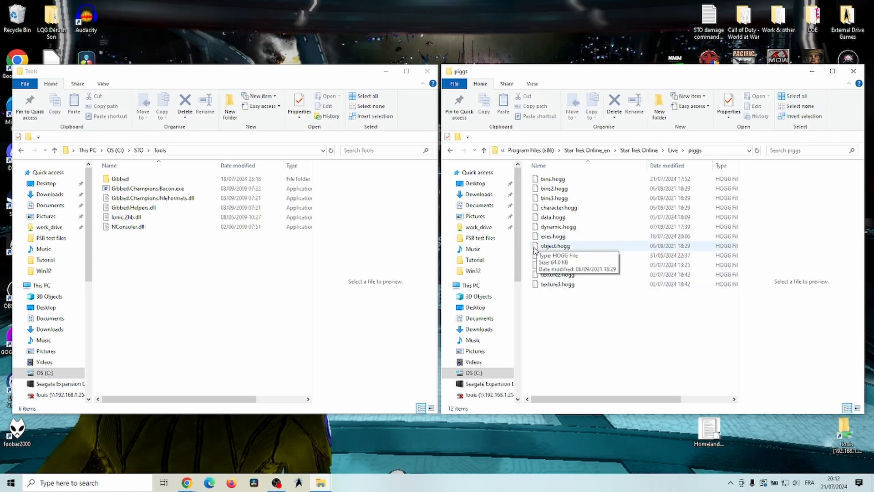
Select Gibbed.Champions.Bacon.exe in the Tools folder and launch Command Prompt as administrator
{"action": "left_click", "coordinate": [131, 189]}
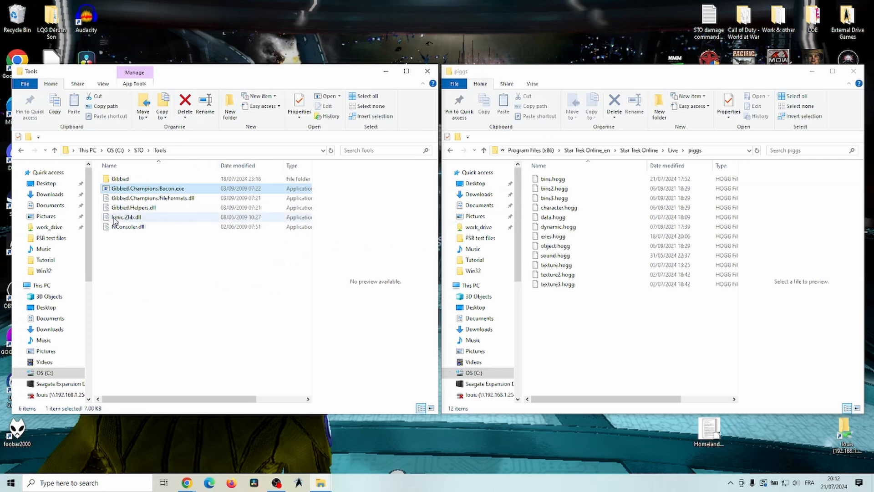
{"action": "mouse_move", "coordinate": [131, 234]}
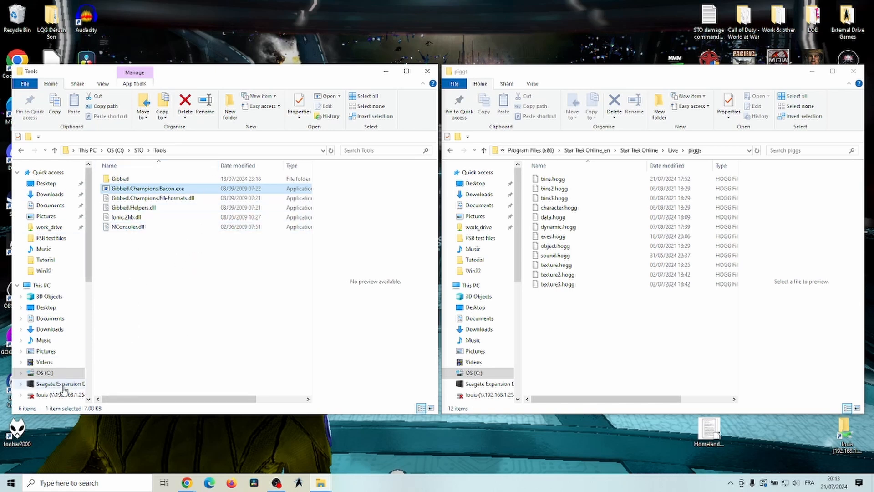
{"action": "left_click", "coordinate": [74, 482]}
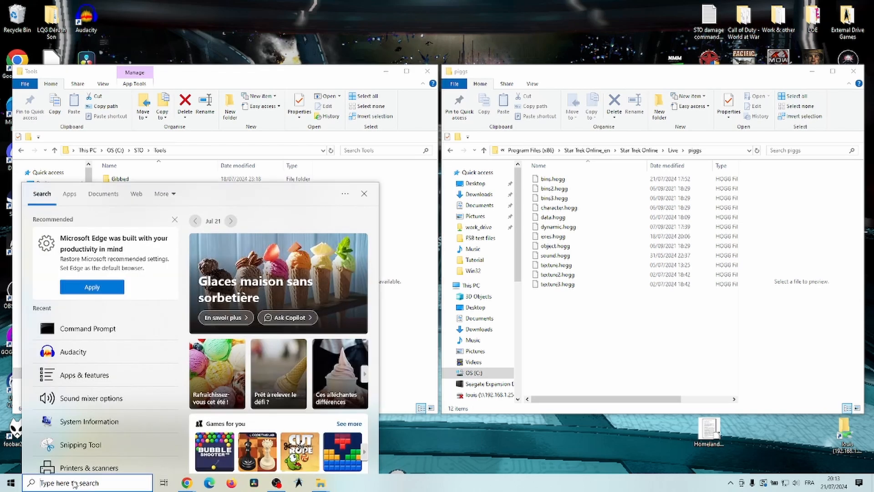
{"action": "type", "text": "cmd"}
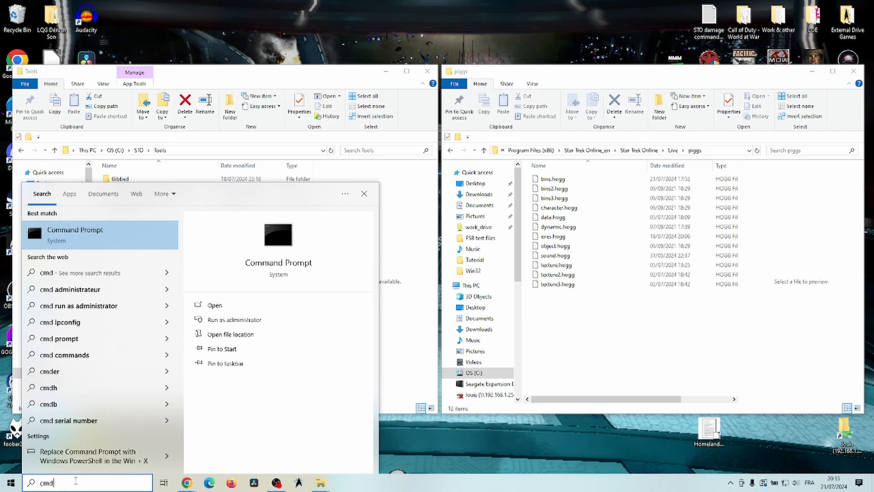
{"action": "right_click", "coordinate": [77, 237]}
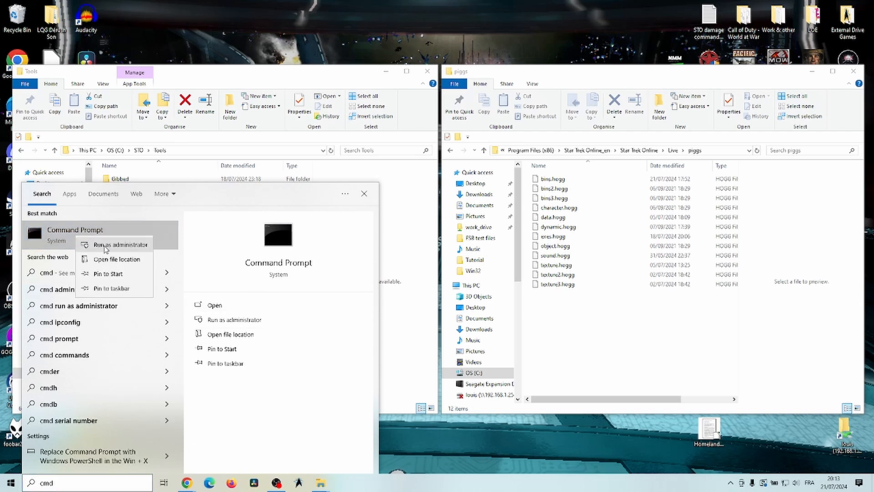
{"action": "left_click", "coordinate": [105, 246]}
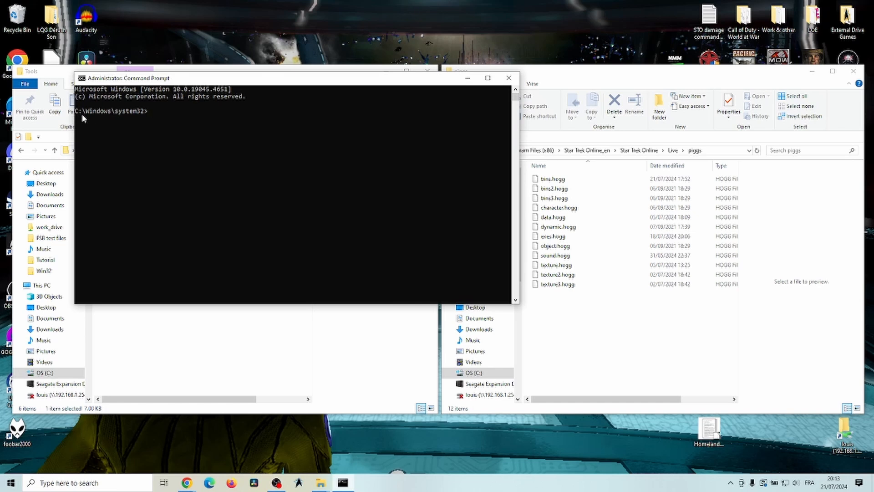
Copy the path of Gibbed.Champions.Bacon.exe from the Tools folder and paste it into the administrator Command Prompt
{"action": "left_click_drag", "start_coordinate": [210, 80], "coordinate": [301, 249]}
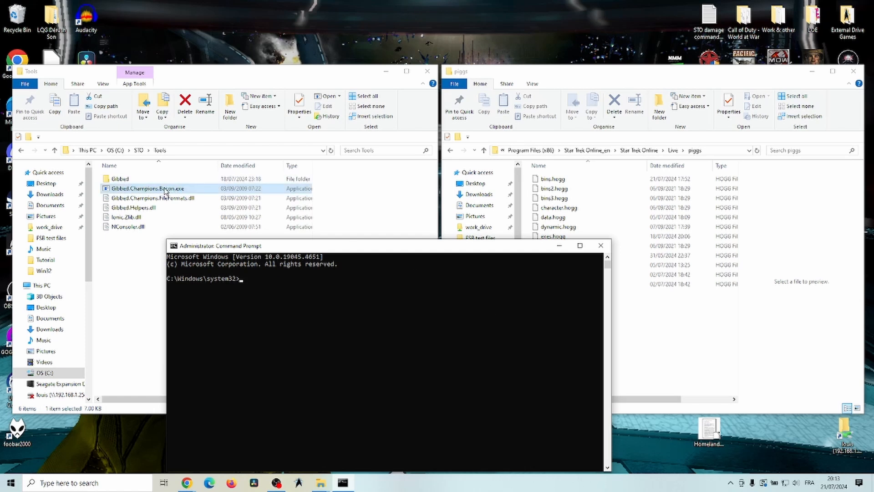
{"action": "left_click_drag", "start_coordinate": [145, 192], "coordinate": [255, 286]}
{"action": "left_click", "coordinate": [122, 190]}
{"action": "right_click", "coordinate": [122, 190], "text": "shift"}
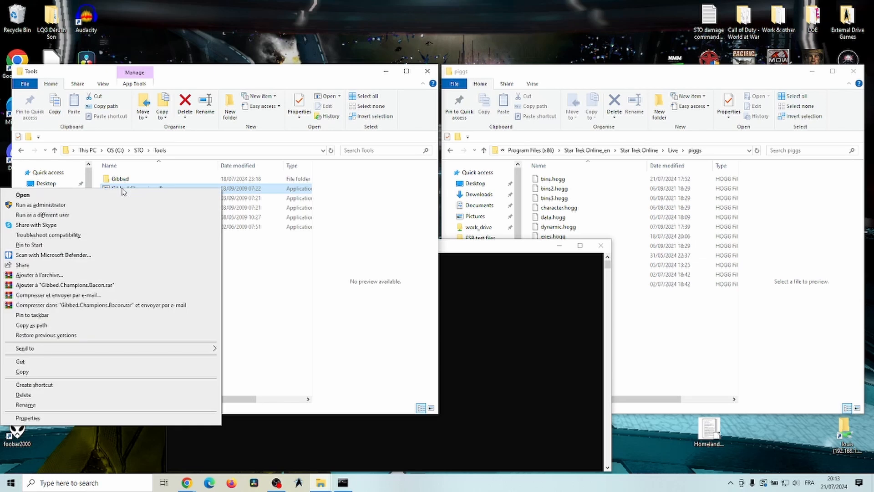
{"action": "left_click", "coordinate": [55, 327]}
{"action": "left_click", "coordinate": [486, 322]}
{"action": "left_click", "coordinate": [241, 280]}
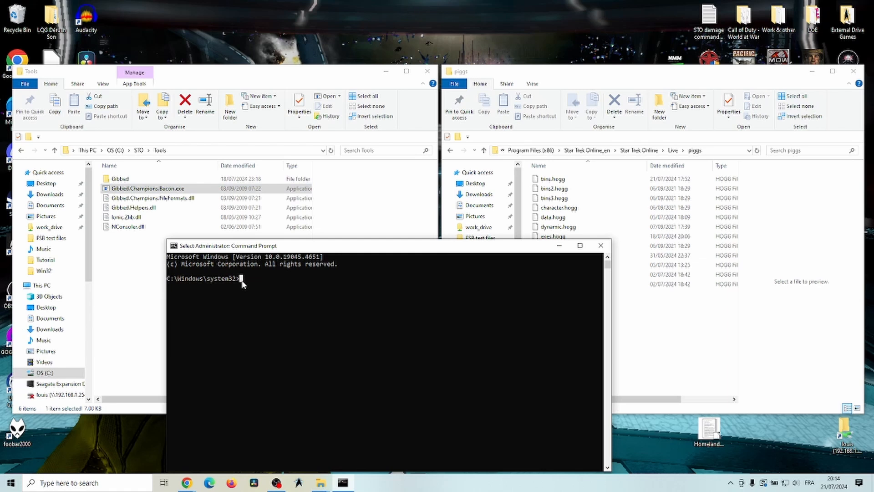
{"action": "key", "text": "ctrl+v"}
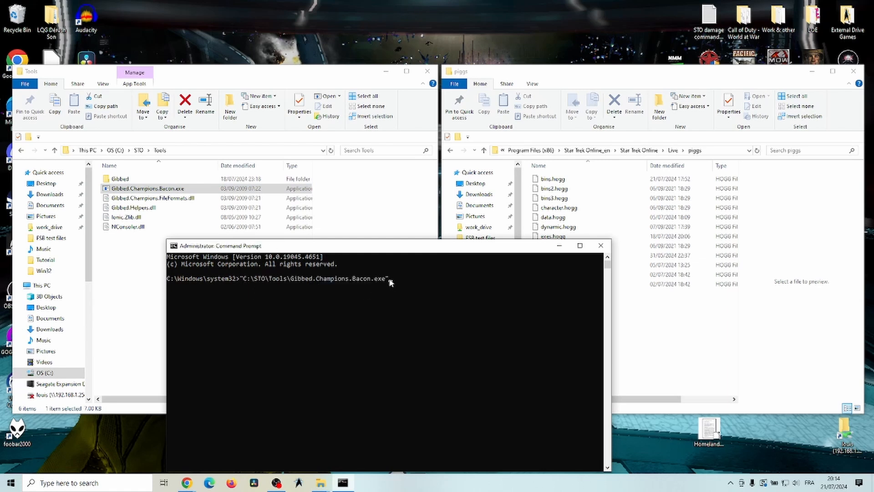
Remove the quotation marks around C:\STO\Tools\Gibbed.Champions.Bacon.exe in the command line
{"action": "key", "text": "BackSpace"}
{"action": "key", "text": "Left"}
{"action": "key", "text": "Left"}
{"action": "key", "text": "Left"}
{"action": "key", "text": "Left"}
{"action": "key", "text": "Left"}
{"action": "key", "text": "Left"}
{"action": "key", "text": "Left"}
{"action": "key", "text": "Left"}
{"action": "key", "text": "Left"}
{"action": "key", "text": "Left"}
{"action": "key", "text": "Left"}
{"action": "key", "text": "Left"}
{"action": "key", "text": "BackSpace"}
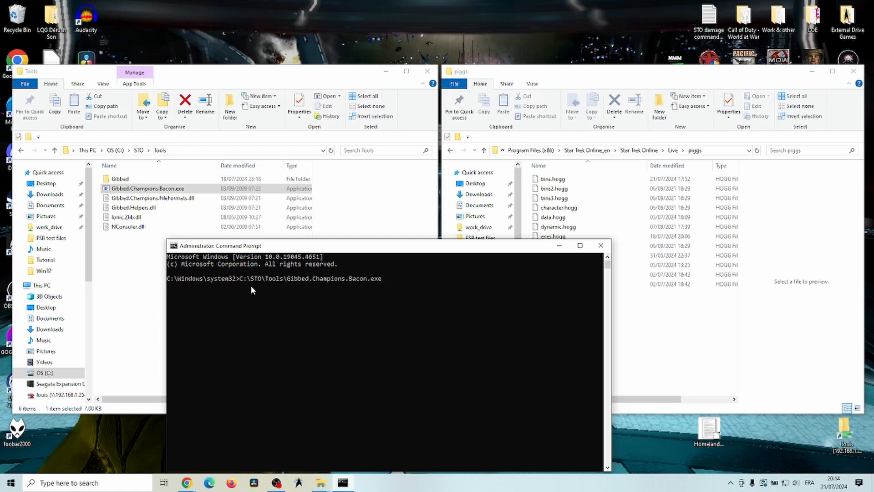
Copy the path of sound.hogg from the piggs folder and append it to the command after a space
{"action": "left_click_drag", "start_coordinate": [546, 74], "coordinate": [549, 73]}
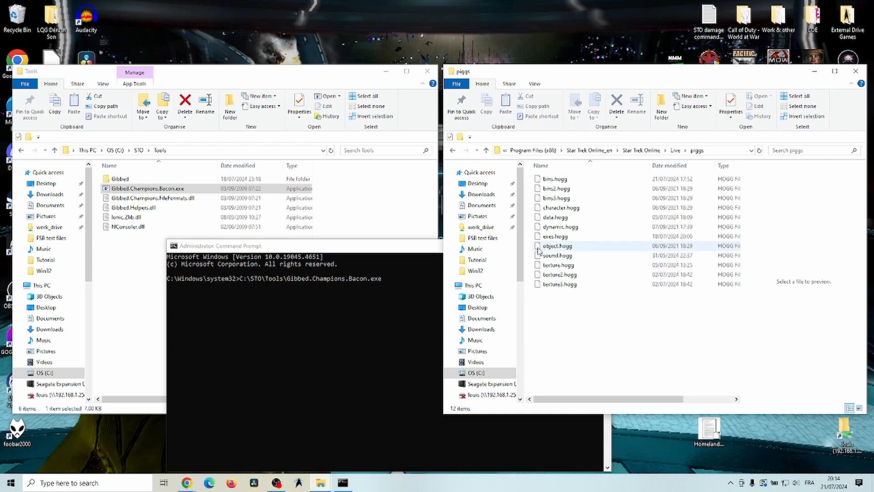
{"action": "left_click", "coordinate": [561, 255]}
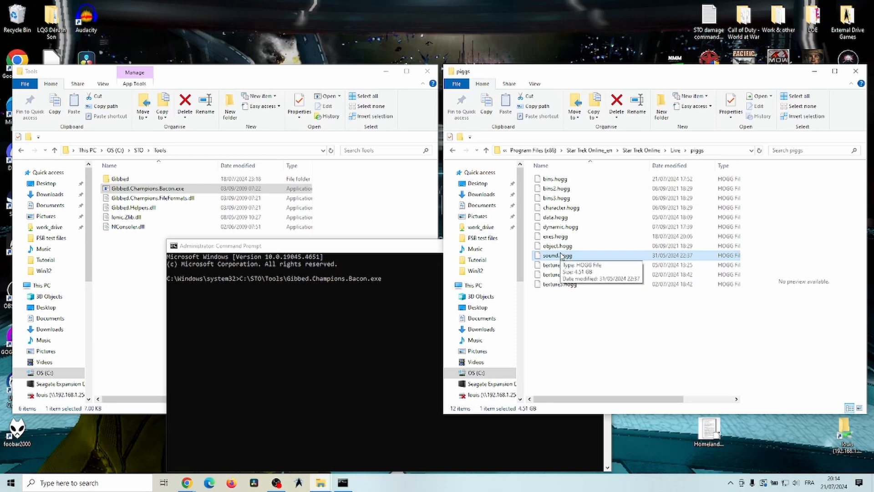
{"action": "right_click", "coordinate": [564, 256]}
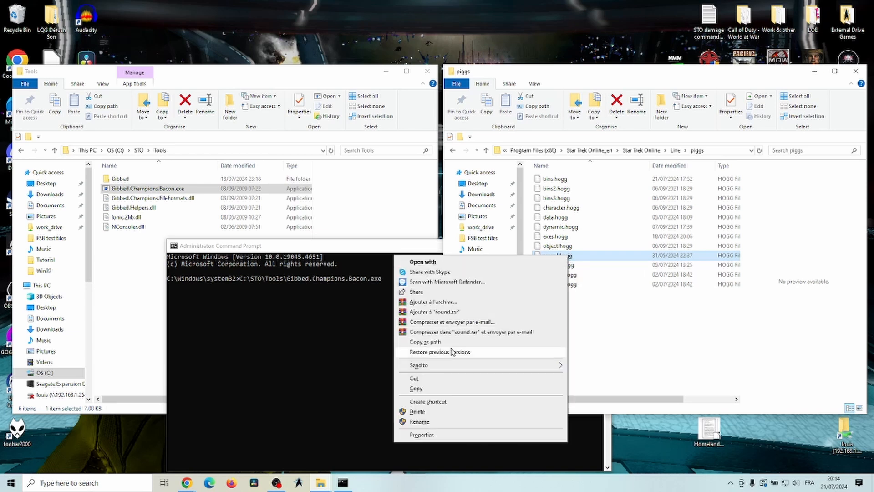
{"action": "left_click", "coordinate": [425, 342]}
{"action": "left_click", "coordinate": [401, 282]}
{"action": "left_click", "coordinate": [388, 280]}
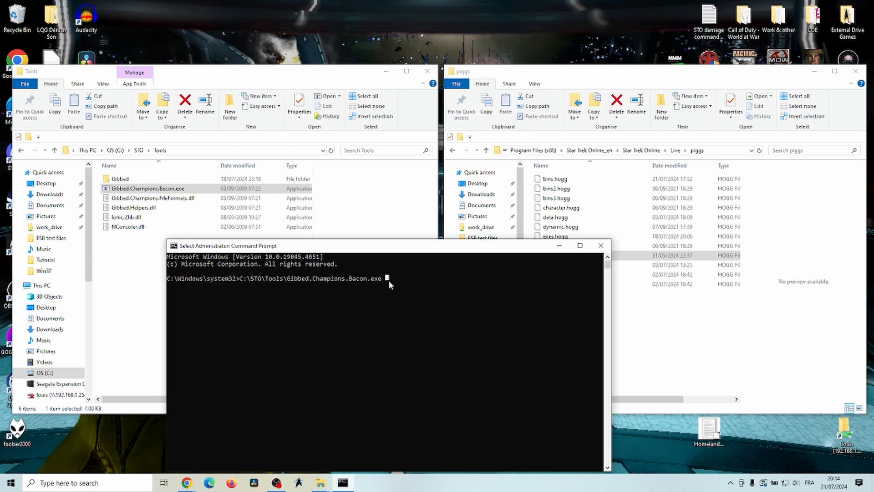
{"action": "right_click", "coordinate": [389, 281]}
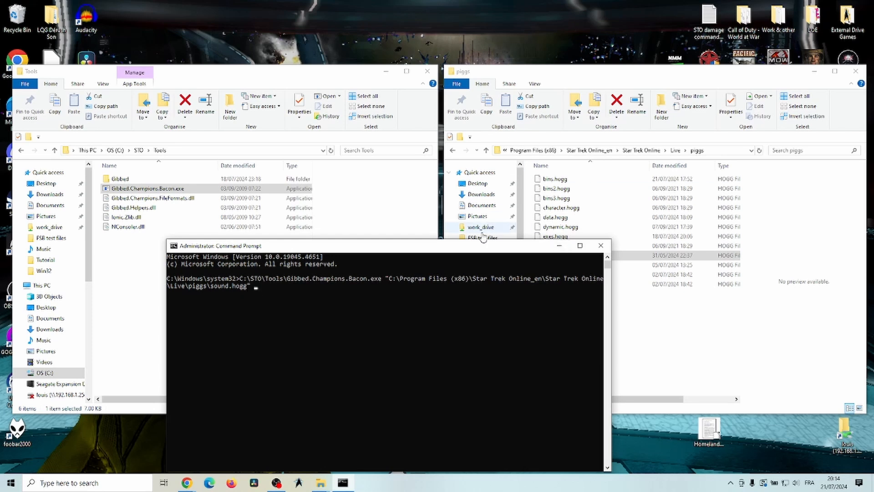
Append the path of the Sound Extract folder in Live to the command as the output location and run the extraction
{"action": "left_click", "coordinate": [572, 83]}
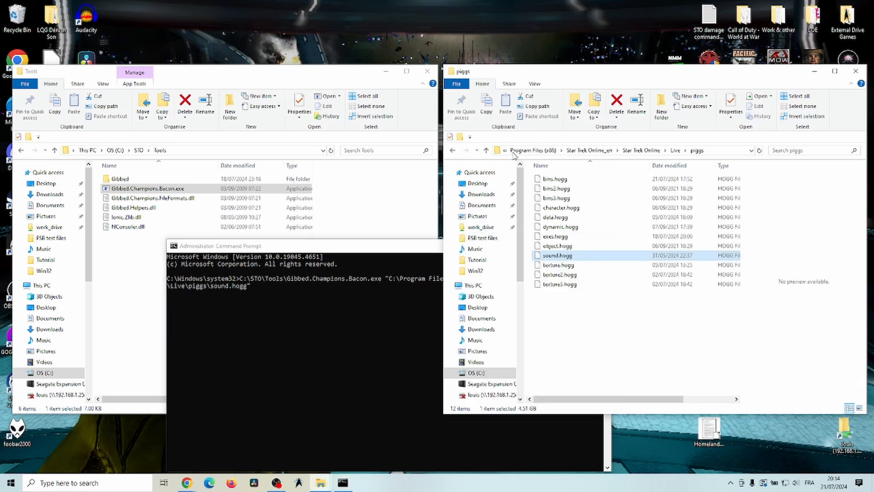
{"action": "left_click", "coordinate": [486, 151]}
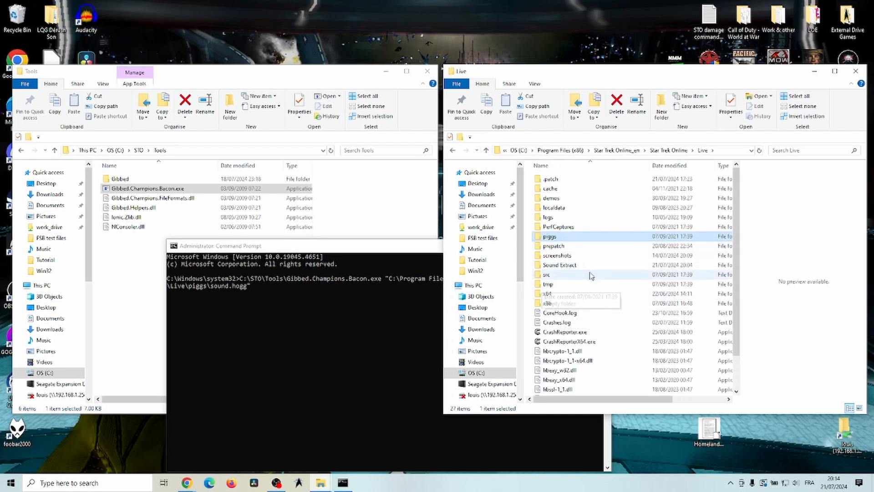
{"action": "left_click", "coordinate": [556, 268]}
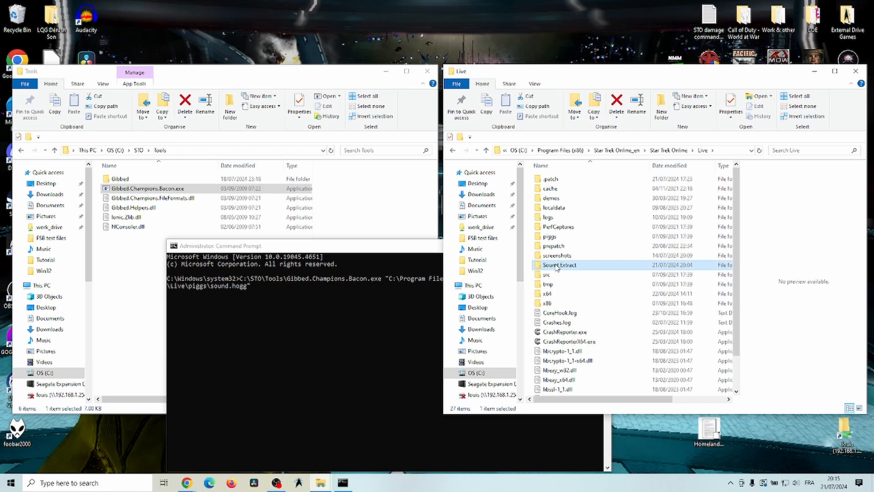
{"action": "right_click", "coordinate": [555, 264], "text": "shift"}
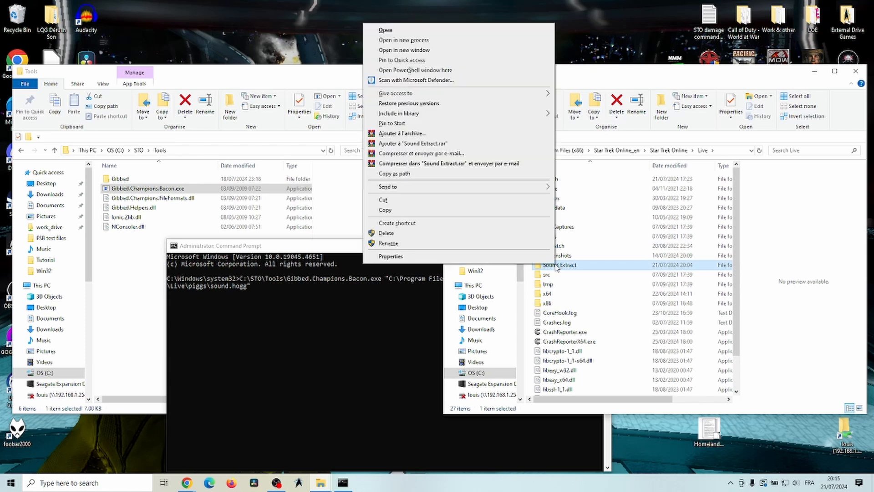
{"action": "left_click", "coordinate": [415, 174]}
{"action": "left_click", "coordinate": [258, 288]}
{"action": "left_click", "coordinate": [254, 287]}
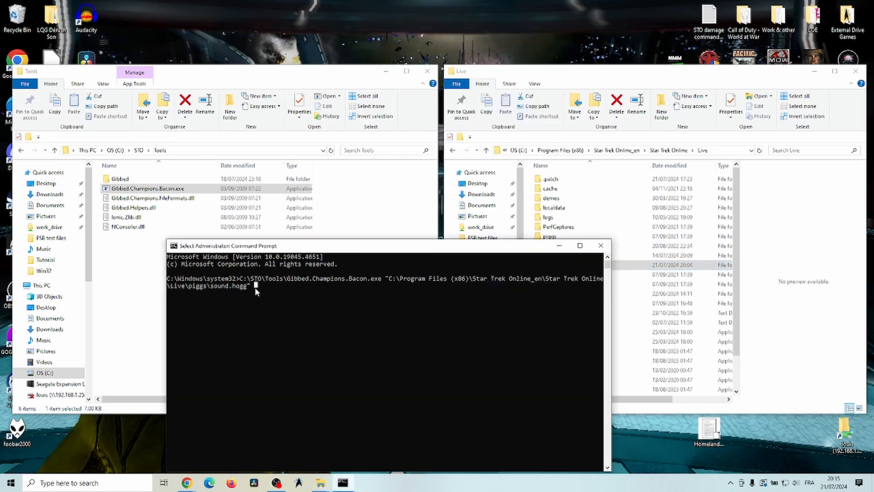
{"action": "right_click", "coordinate": [256, 288]}
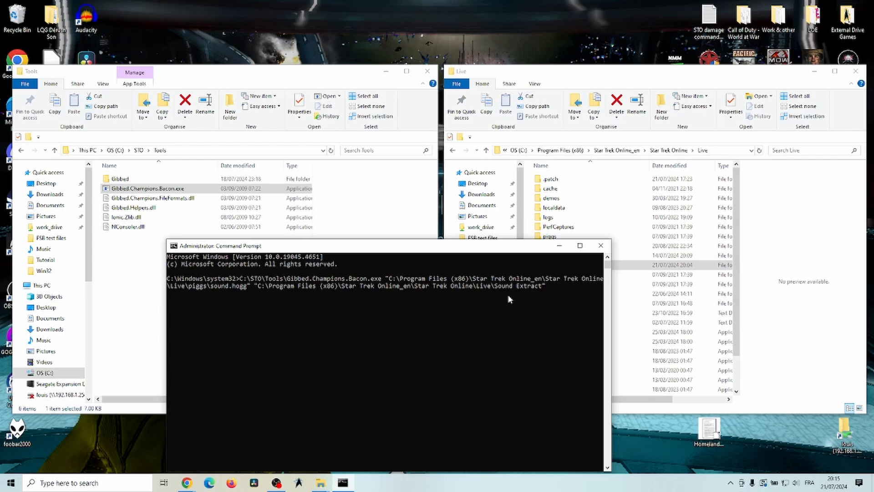
{"action": "key", "text": "Return"}
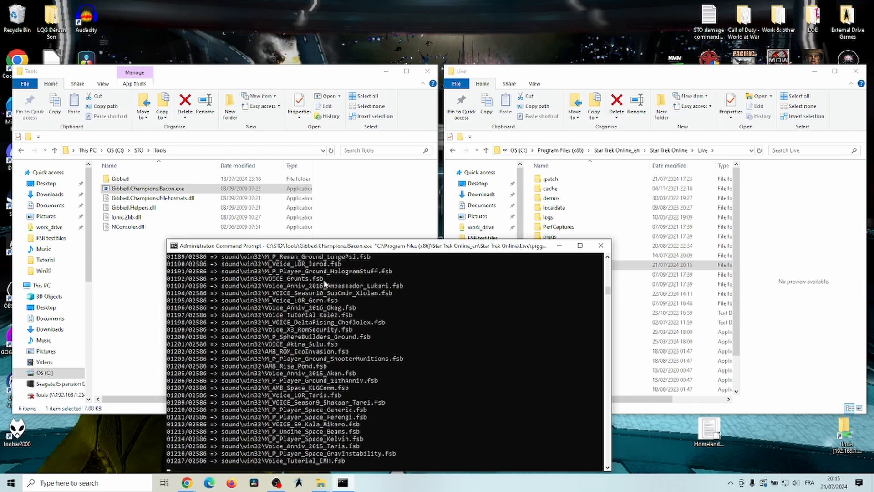
Move Command Prompt aside, open Sound Extract\sound\win32 in the Live folder and look through the extracted files
{"action": "left_click_drag", "start_coordinate": [445, 250], "coordinate": [443, 145]}
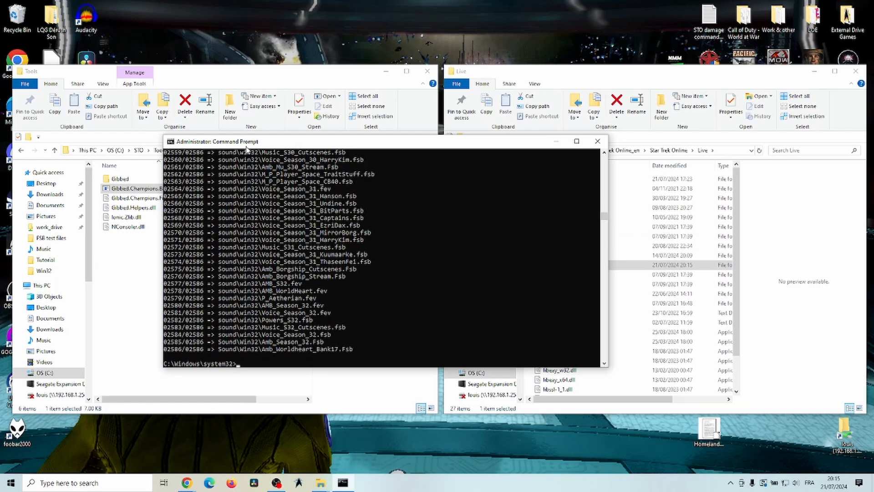
{"action": "left_click_drag", "start_coordinate": [256, 144], "coordinate": [418, 221]}
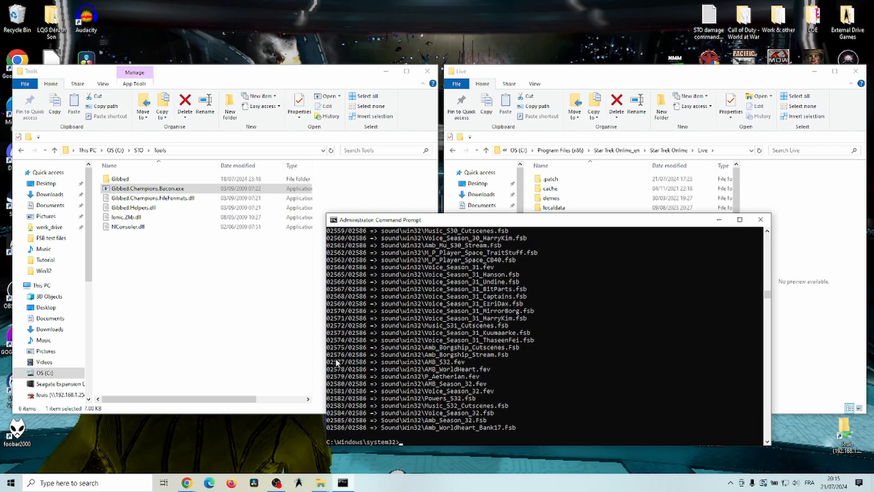
{"action": "left_click_drag", "start_coordinate": [429, 223], "coordinate": [123, 229]}
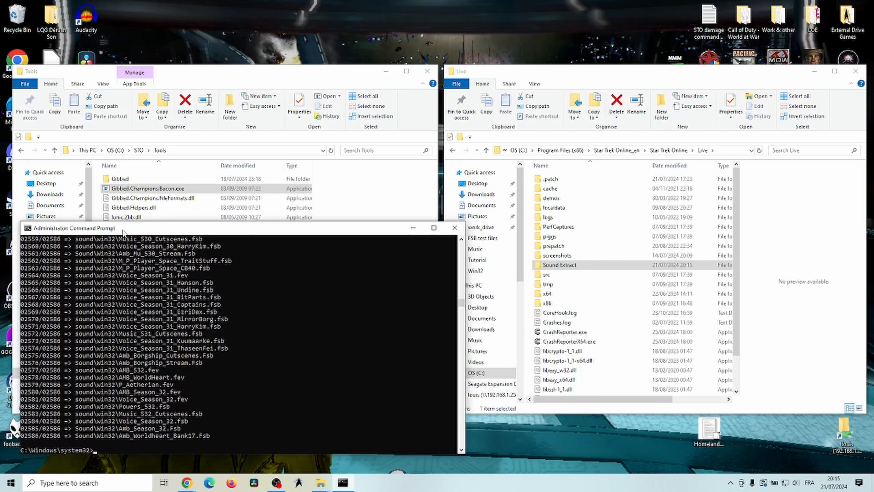
{"action": "left_click", "coordinate": [563, 266]}
{"action": "double_click", "coordinate": [564, 267]}
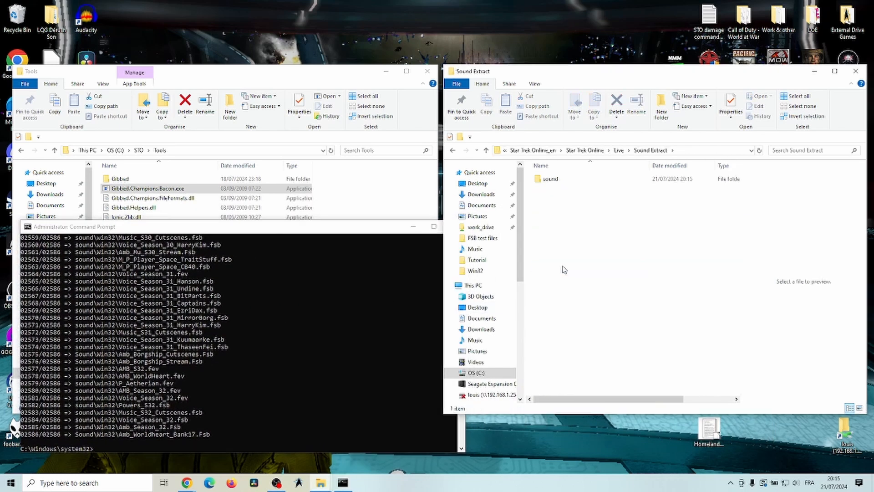
{"action": "double_click", "coordinate": [550, 179]}
{"action": "double_click", "coordinate": [552, 188]}
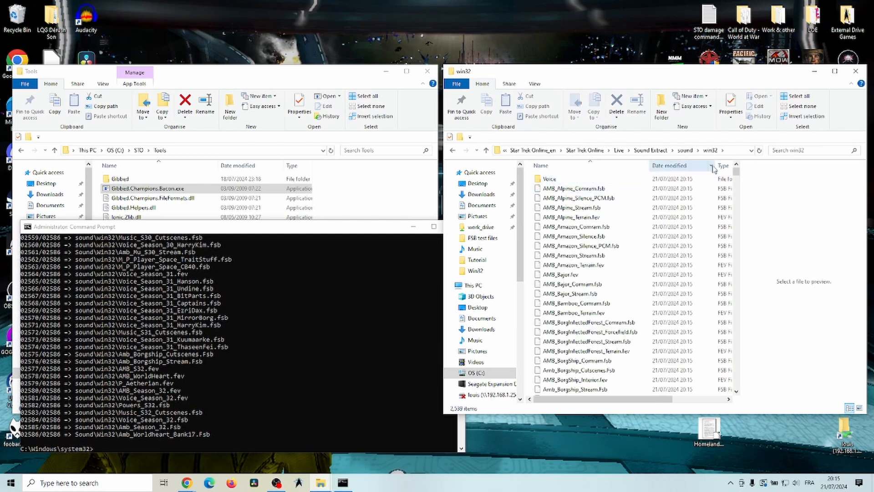
{"action": "left_click_drag", "start_coordinate": [737, 172], "coordinate": [743, 250]}
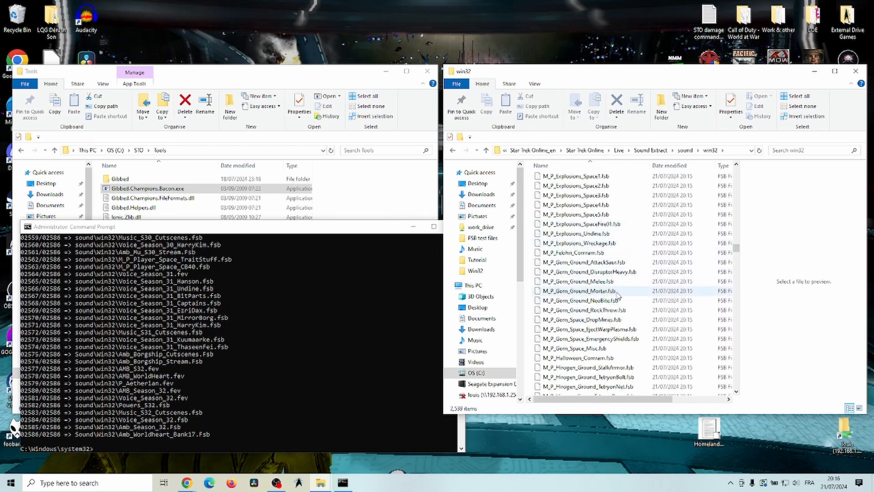
{"action": "left_click_drag", "start_coordinate": [737, 250], "coordinate": [738, 169]}
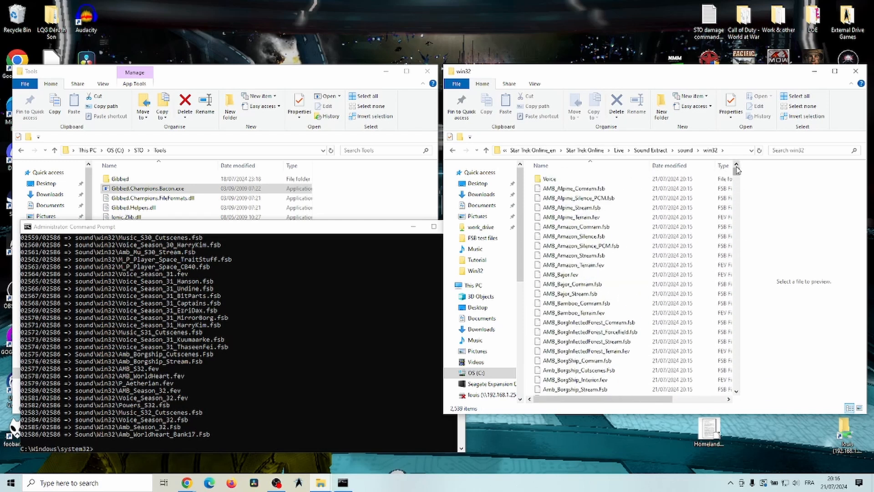
Close Command Prompt and search the win32 folder for "phaser"
{"action": "left_click", "coordinate": [395, 246]}
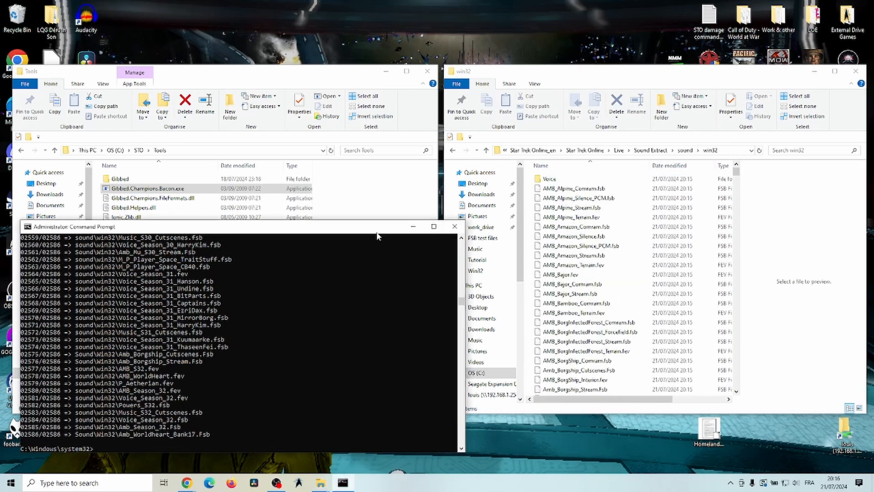
{"action": "left_click", "coordinate": [454, 228]}
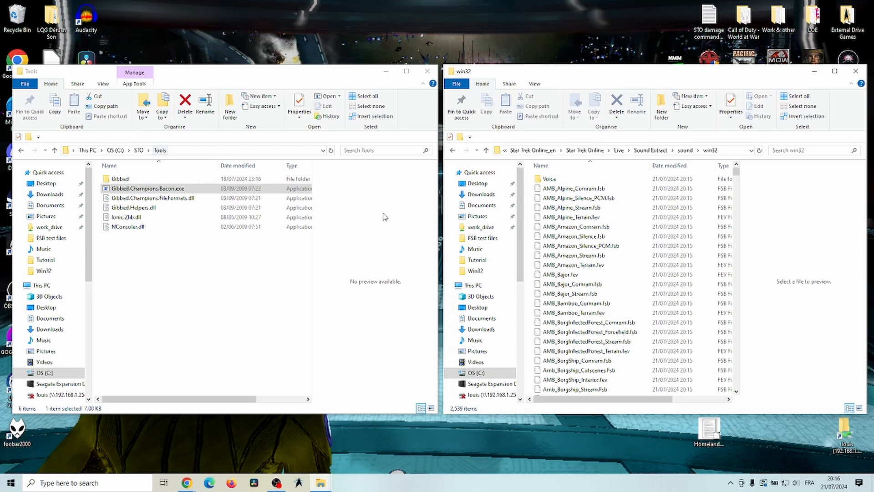
{"action": "left_click", "coordinate": [787, 151]}
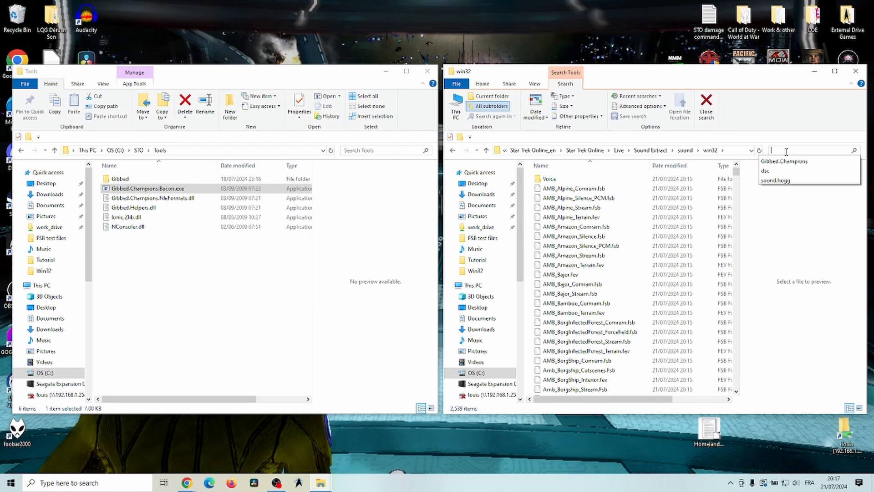
{"action": "type", "text": "phaser"}
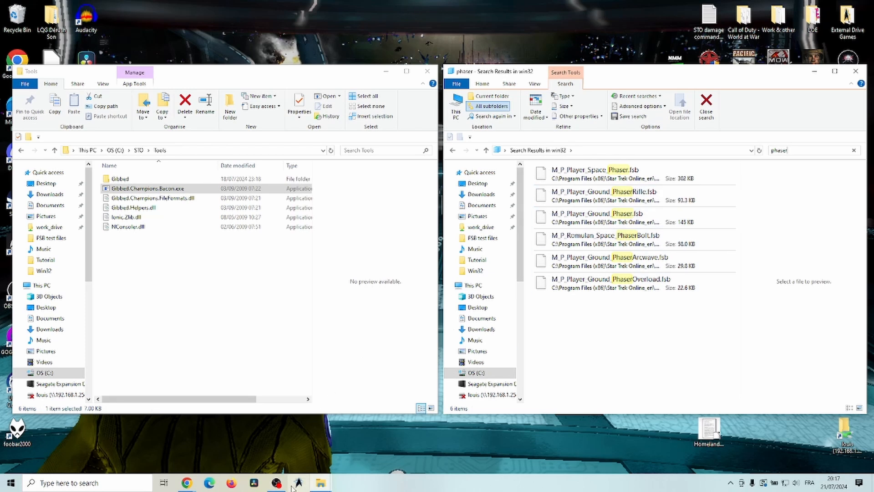
Switch to the browser, view the FSB files extractor entry on the aluigi.altervista.org page, and minimize the browser
{"action": "mouse_move", "coordinate": [187, 482]}
{"action": "left_click", "coordinate": [259, 449]}
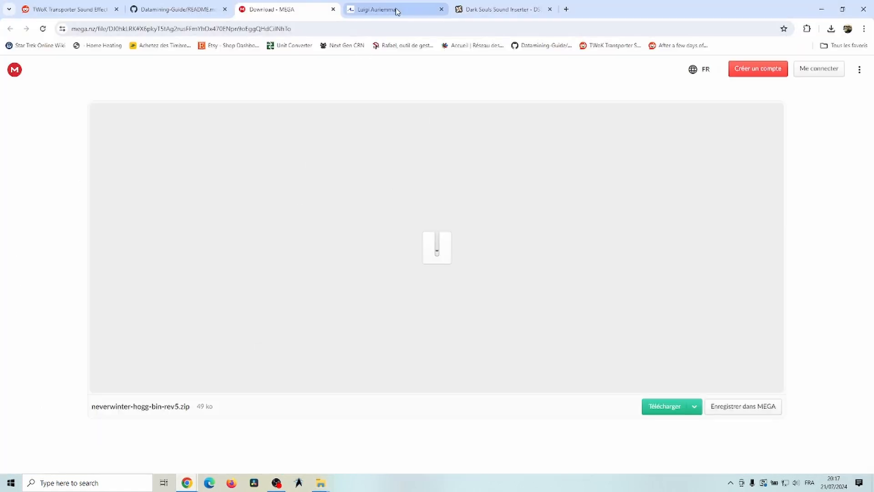
{"action": "left_click", "coordinate": [372, 14]}
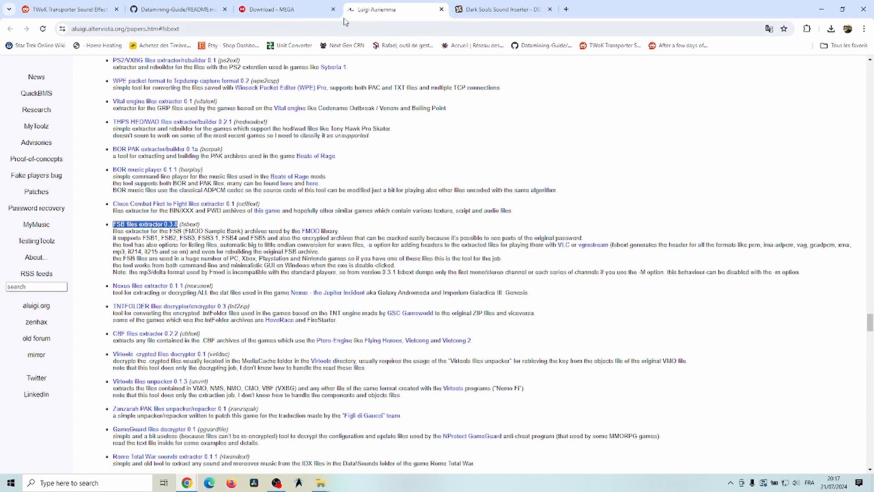
{"action": "left_click", "coordinate": [822, 9]}
Open the fsbext (1) folder inside Music and launch fsbext.exe
{"action": "left_click", "coordinate": [43, 340]}
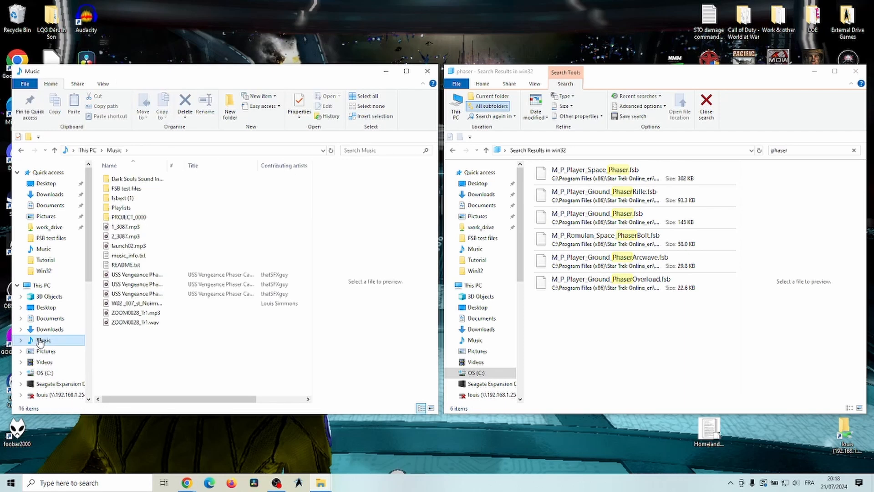
{"action": "double_click", "coordinate": [129, 199]}
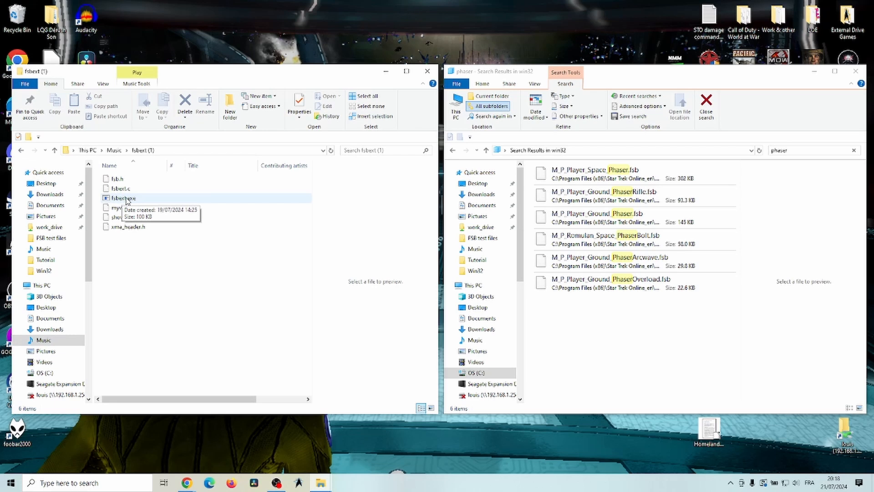
{"action": "double_click", "coordinate": [125, 199]}
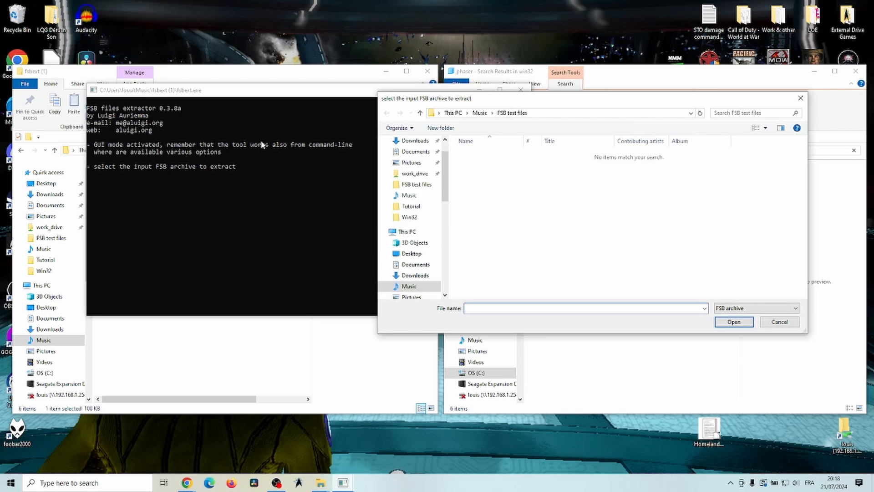
Move the input archive dialog clear of the search results and browse to C:\Program Files (x86)\Star Trek Online_en
{"action": "left_click_drag", "start_coordinate": [447, 177], "coordinate": [448, 167]}
{"action": "left_click_drag", "start_coordinate": [562, 98], "coordinate": [269, 215]}
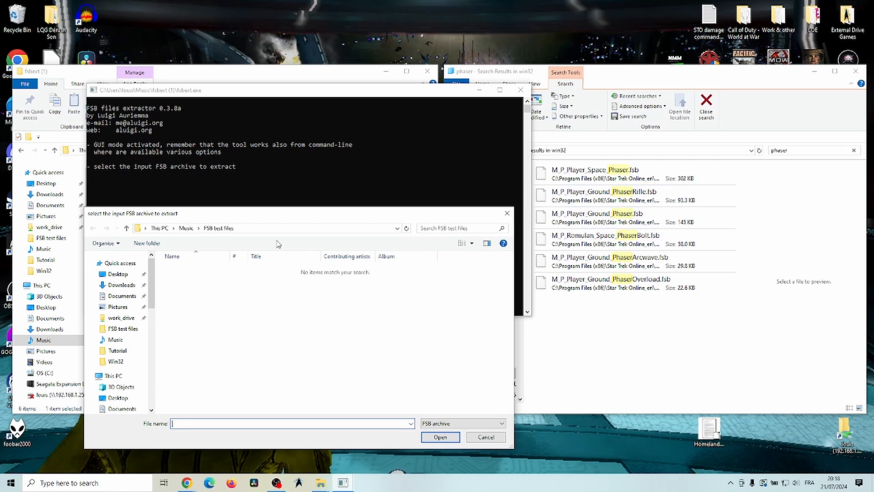
{"action": "scroll", "coordinate": [119, 296], "scroll_direction": "down", "scroll_amount": 2}
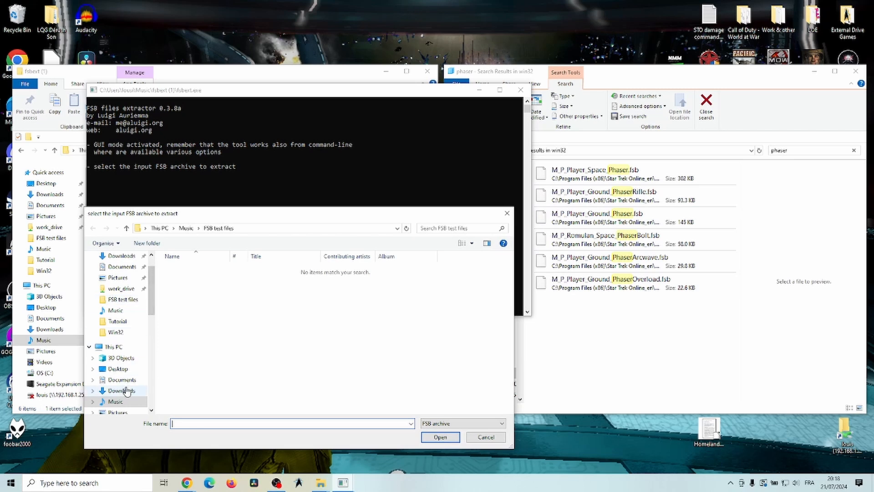
{"action": "scroll", "coordinate": [132, 360], "scroll_direction": "down", "scroll_amount": 1}
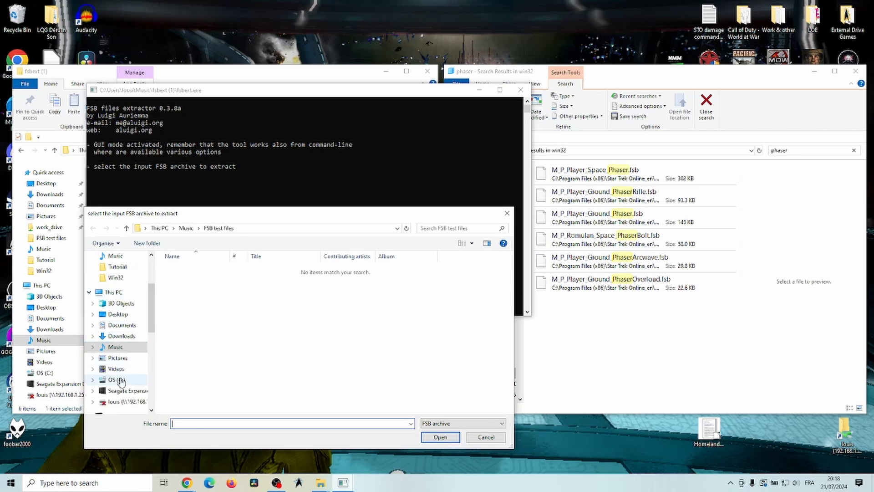
{"action": "left_click", "coordinate": [121, 380]}
{"action": "scroll", "coordinate": [239, 363], "scroll_direction": "down", "scroll_amount": 1}
{"action": "left_click", "coordinate": [209, 351]}
{"action": "double_click", "coordinate": [208, 351]}
{"action": "scroll", "coordinate": [207, 364], "scroll_direction": "down", "scroll_amount": 5}
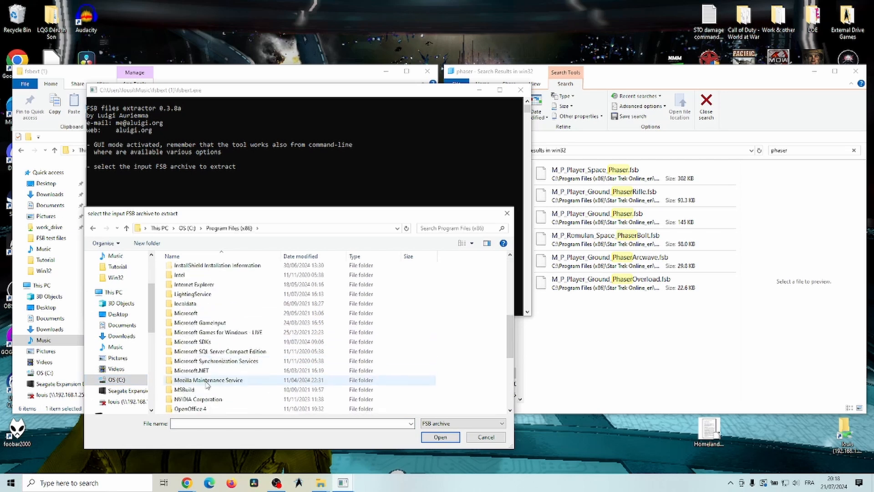
{"action": "scroll", "coordinate": [216, 310], "scroll_direction": "down", "scroll_amount": 2}
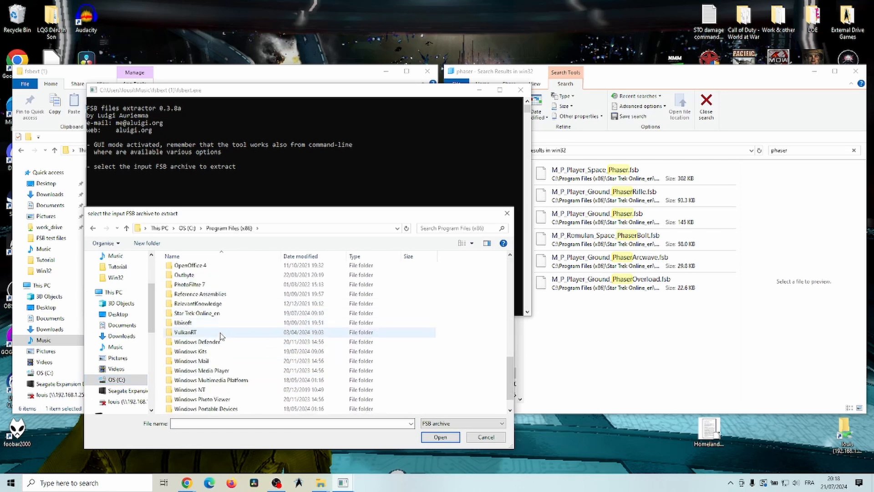
{"action": "double_click", "coordinate": [212, 314]}
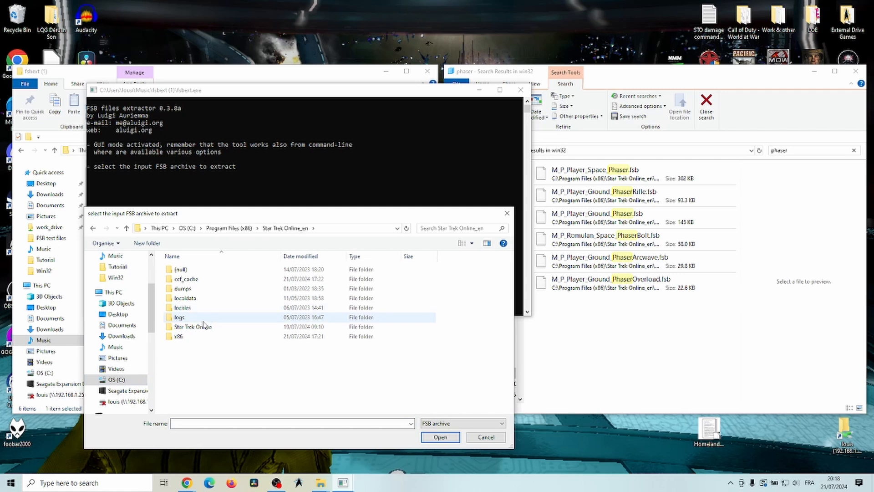
In the input archive dialog, go down through Star Trek Online\Live\Sound Extract\sound to the win32 folder
{"action": "double_click", "coordinate": [203, 327]}
{"action": "double_click", "coordinate": [216, 270]}
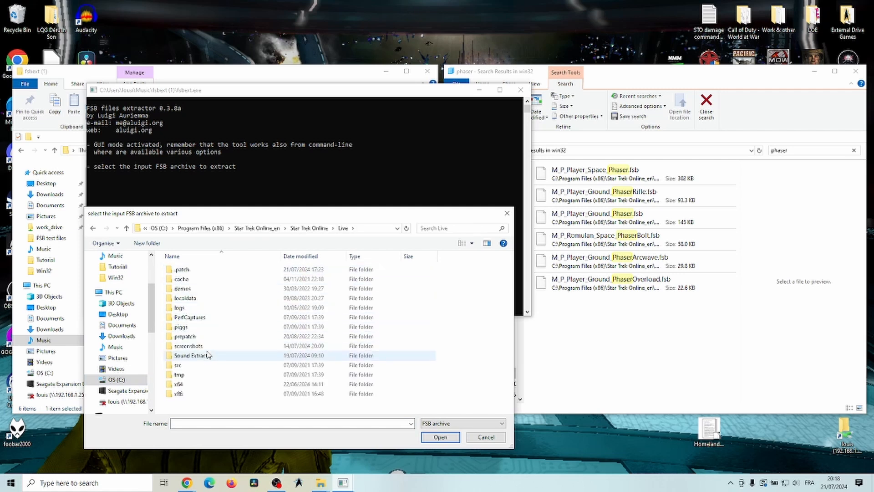
{"action": "double_click", "coordinate": [207, 357]}
{"action": "double_click", "coordinate": [220, 271]}
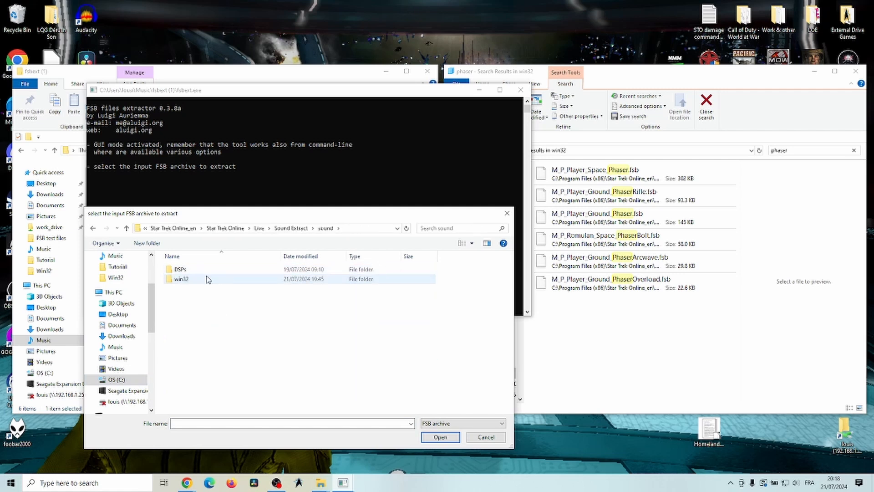
{"action": "double_click", "coordinate": [207, 279]}
Search the win32 folder for "phaser" and choose M_P_Player_Ground_Phaser.fsb as the input archive
{"action": "scroll", "coordinate": [390, 303], "scroll_direction": "down", "scroll_amount": 1}
{"action": "left_click", "coordinate": [451, 226]}
{"action": "type", "text": "phaser"}
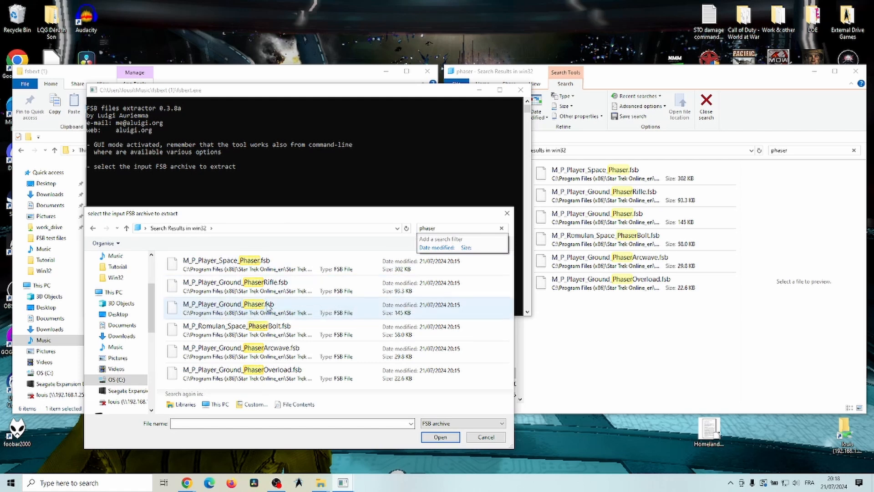
{"action": "left_click", "coordinate": [223, 312]}
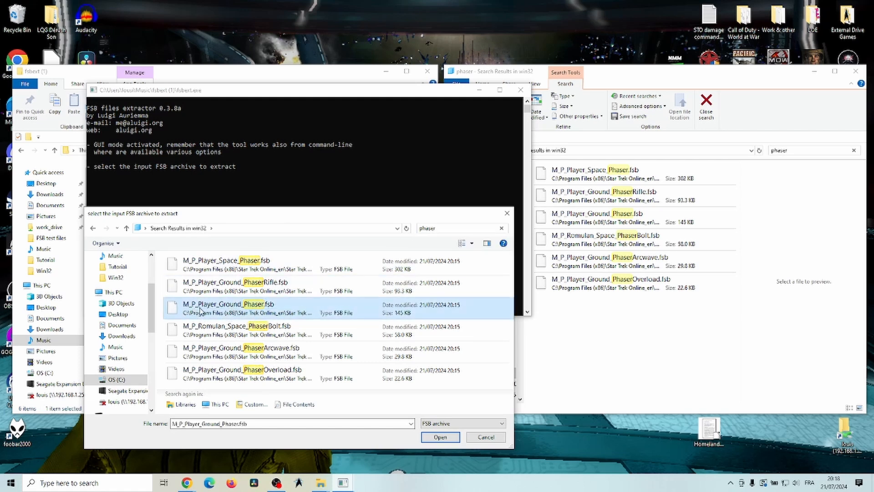
{"action": "left_click", "coordinate": [441, 437]}
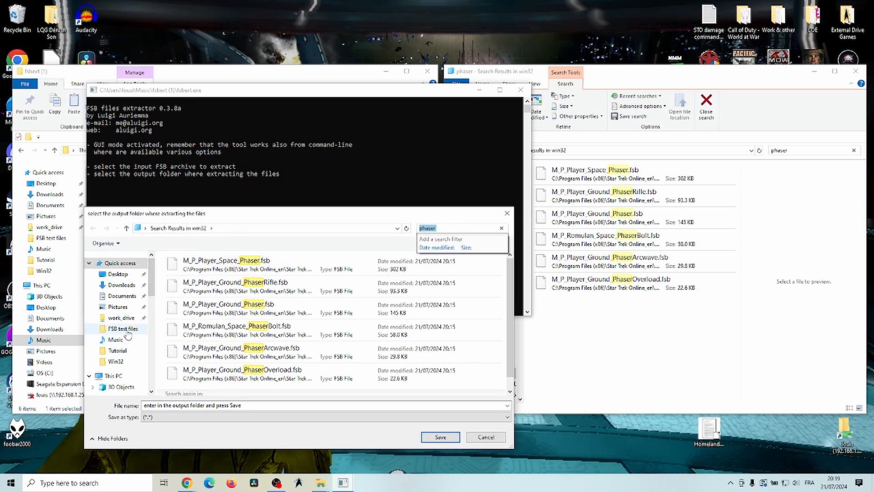
Set Music\FSB test files as the output folder, extract the archive there, and quit the extractor
{"action": "left_click", "coordinate": [123, 330]}
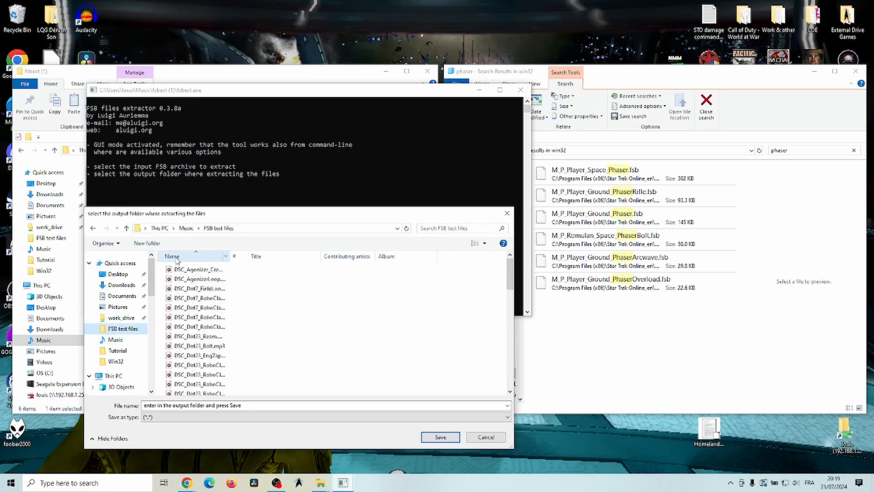
{"action": "scroll", "coordinate": [129, 355], "scroll_direction": "down", "scroll_amount": 1}
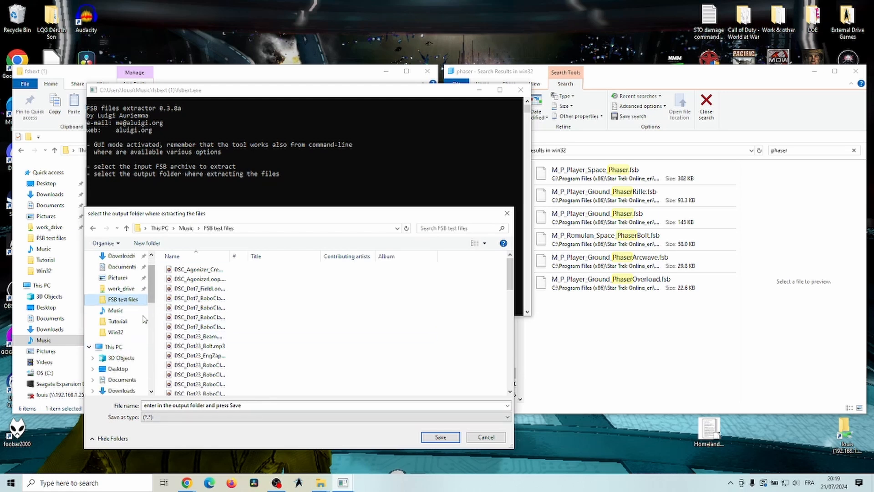
{"action": "scroll", "coordinate": [121, 373], "scroll_direction": "down", "scroll_amount": 2}
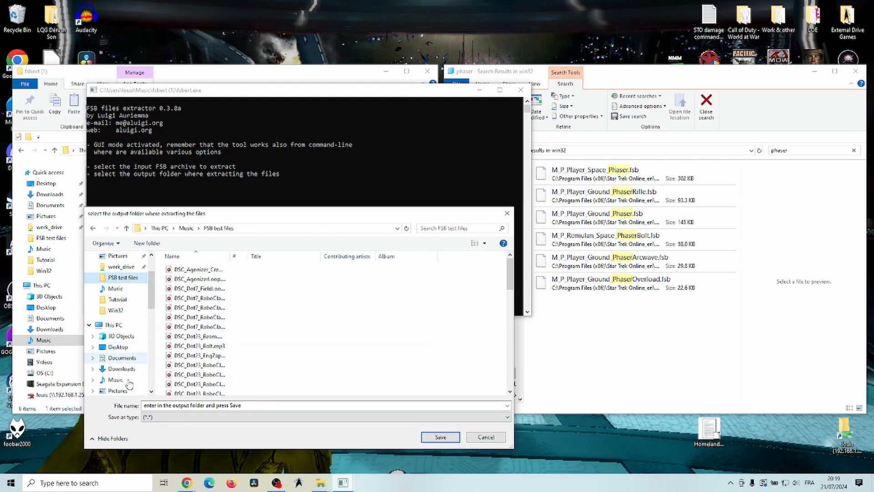
{"action": "left_click", "coordinate": [119, 380]}
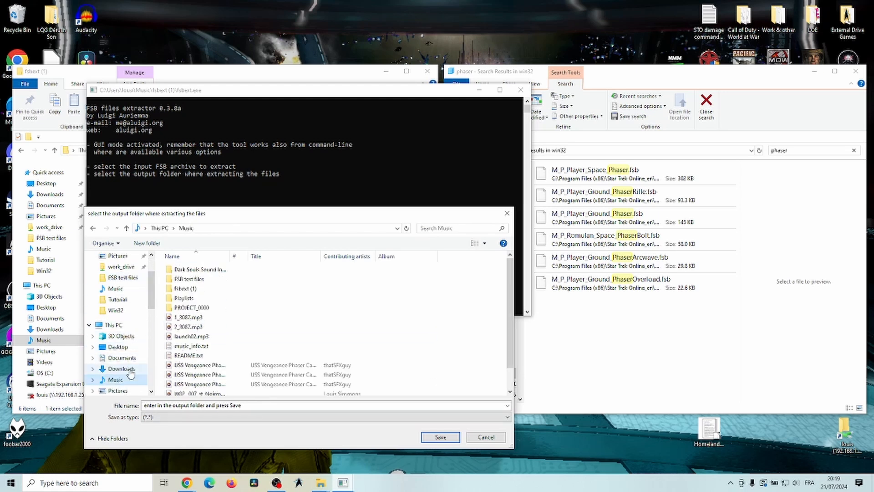
{"action": "double_click", "coordinate": [173, 281]}
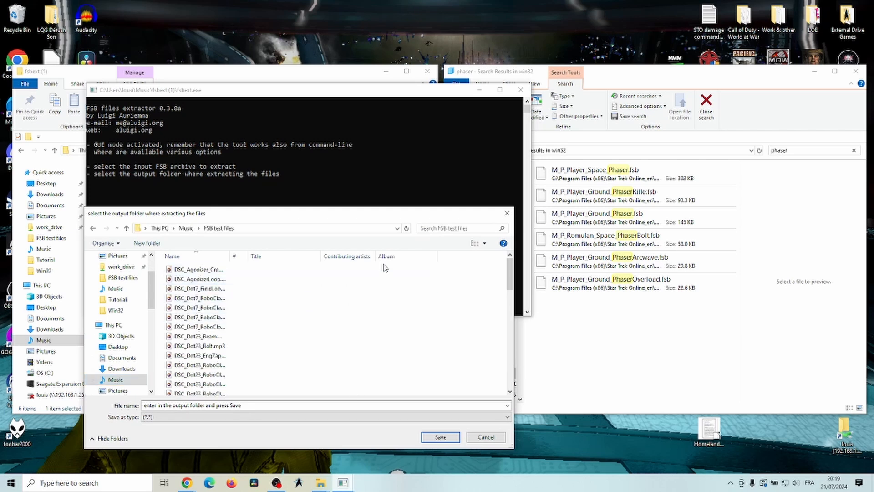
{"action": "scroll", "coordinate": [314, 335], "scroll_direction": "down", "scroll_amount": 3}
{"action": "left_click", "coordinate": [443, 437]}
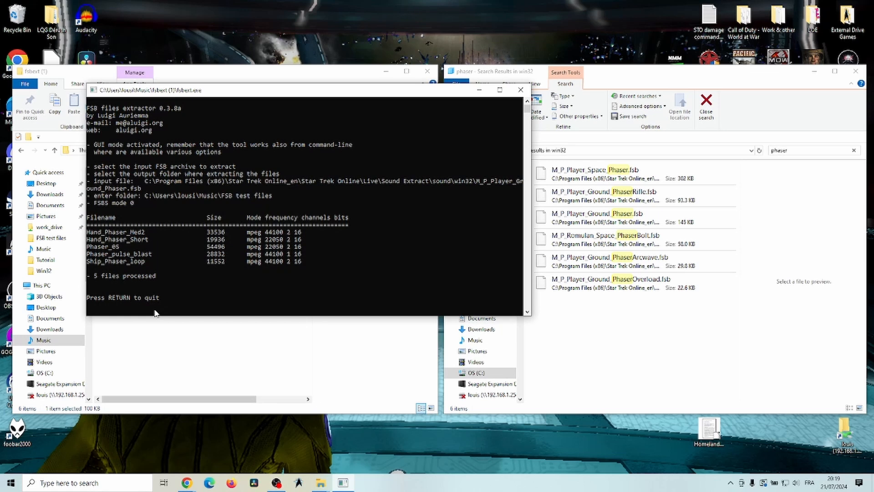
{"action": "key", "text": "Return"}
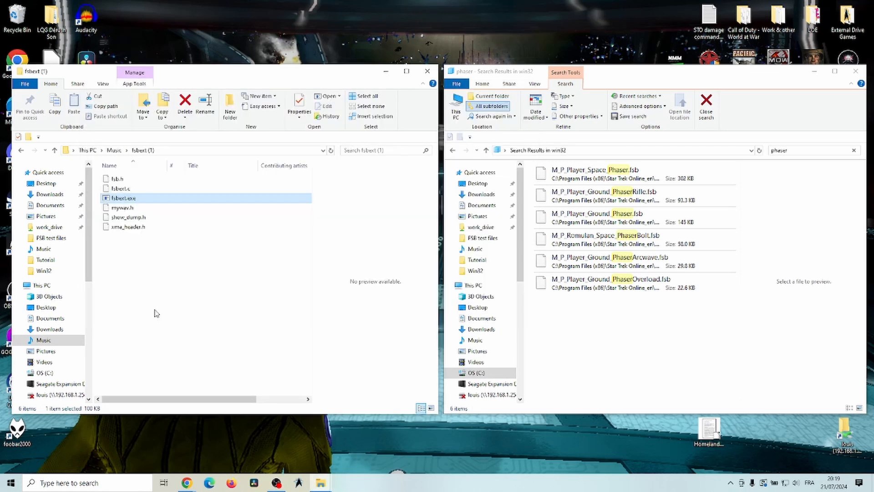
Open FSB test files in Music, find the extracted phaser sounds, play Hand_Phaser_Short, close the player and return to Music
{"action": "left_click", "coordinate": [46, 341]}
{"action": "double_click", "coordinate": [129, 189]}
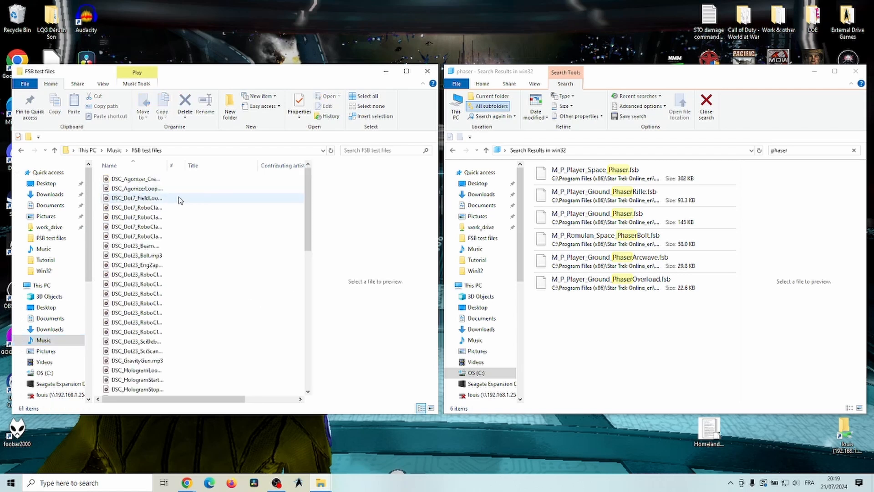
{"action": "scroll", "coordinate": [170, 217], "scroll_direction": "down", "scroll_amount": 1}
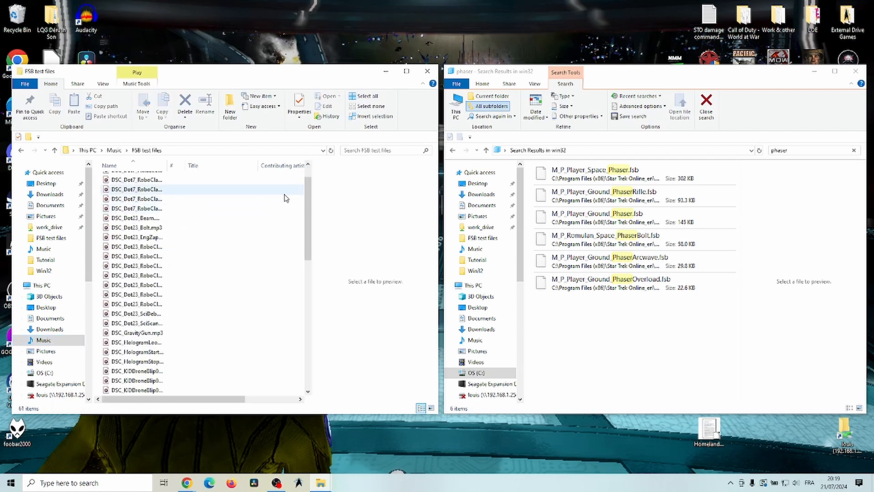
{"action": "left_click_drag", "start_coordinate": [309, 199], "coordinate": [309, 327]}
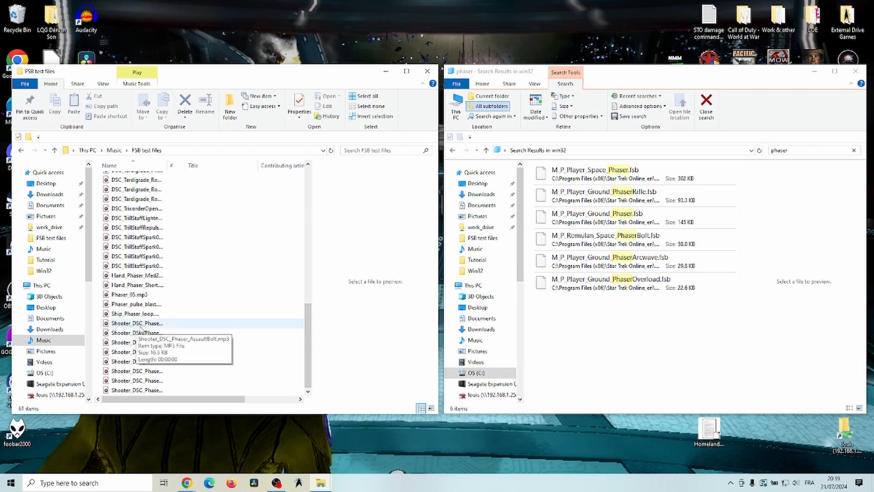
{"action": "double_click", "coordinate": [138, 286]}
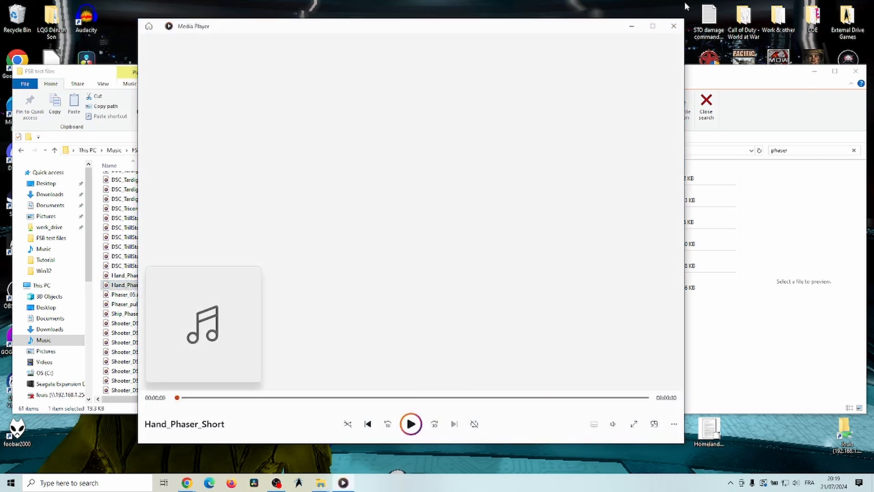
{"action": "left_click", "coordinate": [669, 26]}
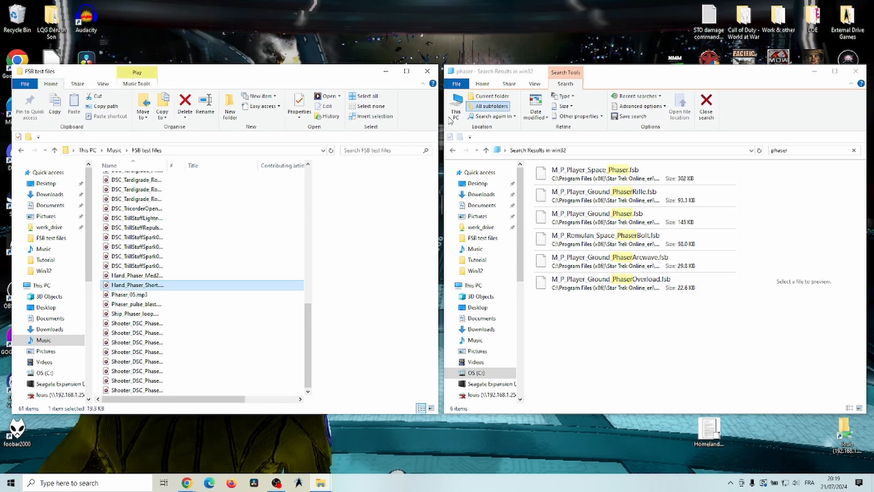
{"action": "left_click", "coordinate": [21, 150]}
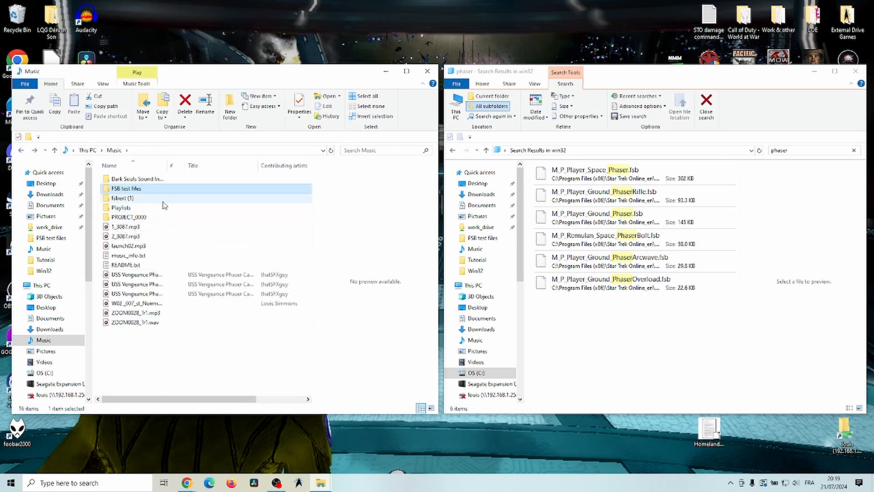
{"action": "mouse_move", "coordinate": [155, 202]}
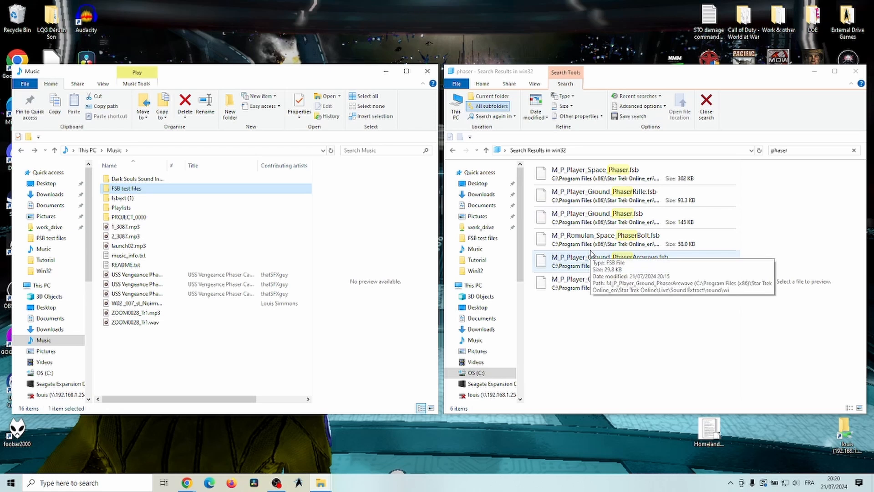
Switch to the browser, view the Dark Souls Sound Inserter - DSSI page on nexusmods.com, and minimize the browser
{"action": "left_click", "coordinate": [187, 483]}
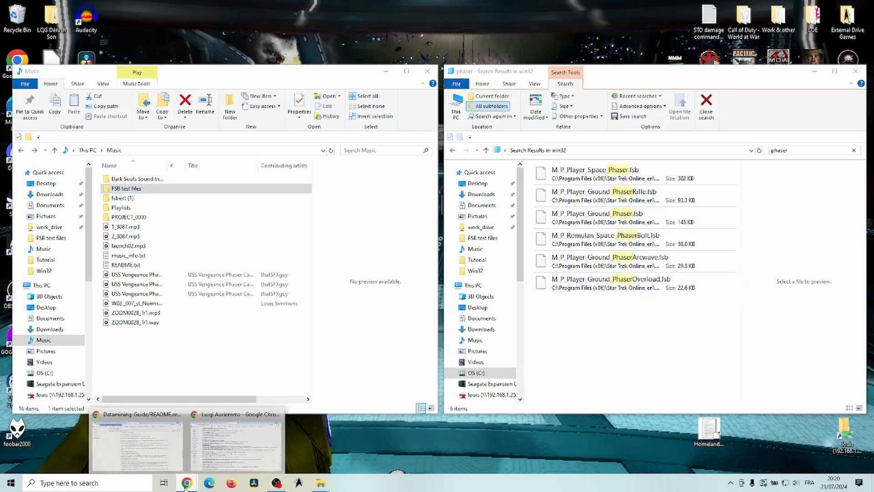
{"action": "left_click", "coordinate": [207, 446]}
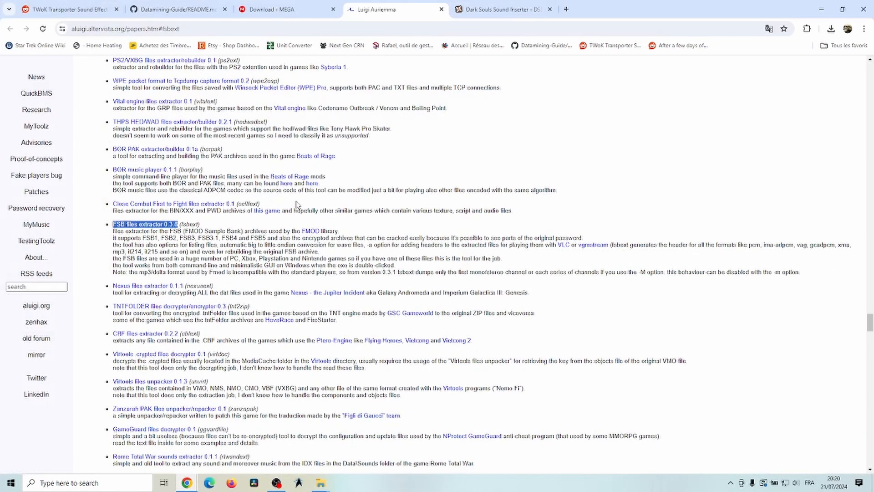
{"action": "left_click", "coordinate": [494, 8]}
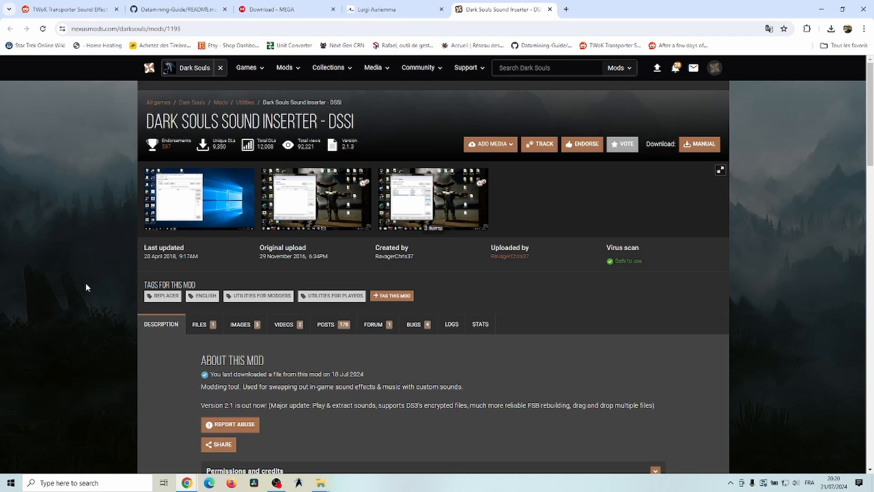
{"action": "scroll", "coordinate": [282, 245], "scroll_direction": "down", "scroll_amount": 1}
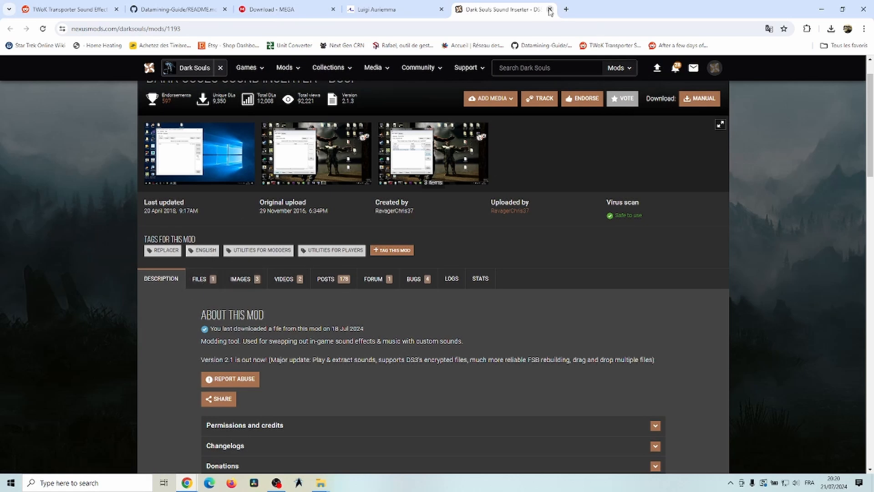
{"action": "left_click", "coordinate": [825, 6]}
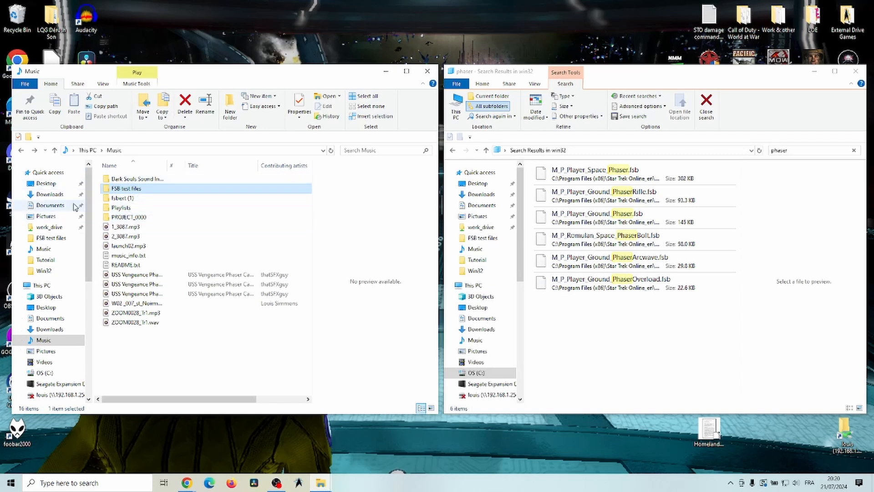
Open the Dark Souls Sound Inserter folder in Music, run DSSI v2.1.exe as administrator, and move its window toward the screen's centre
{"action": "double_click", "coordinate": [135, 179]}
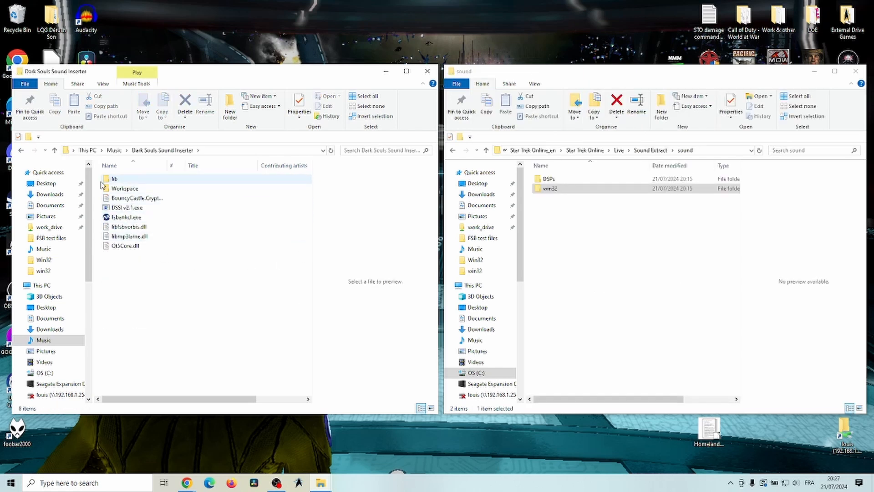
{"action": "right_click", "coordinate": [128, 208]}
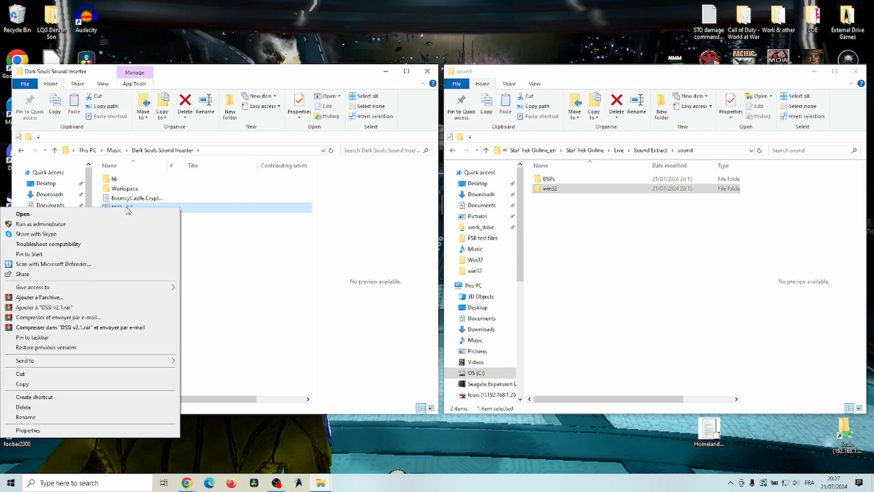
{"action": "left_click", "coordinate": [78, 226]}
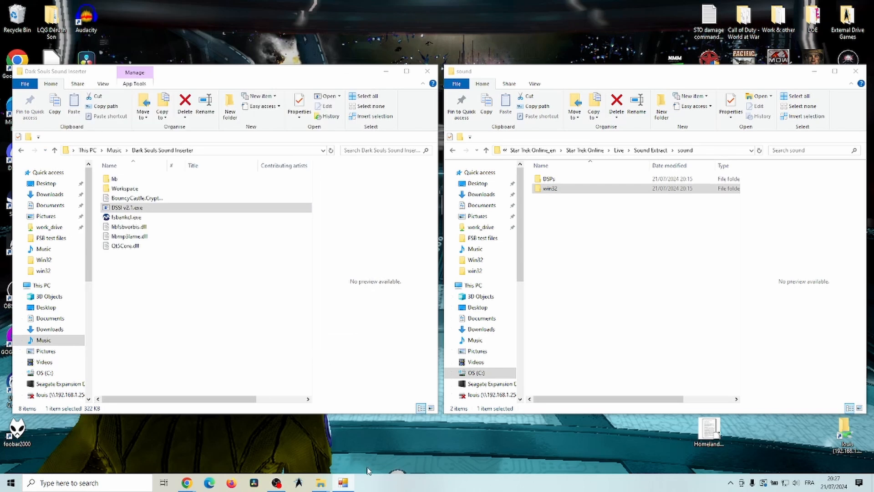
{"action": "left_click", "coordinate": [345, 482]}
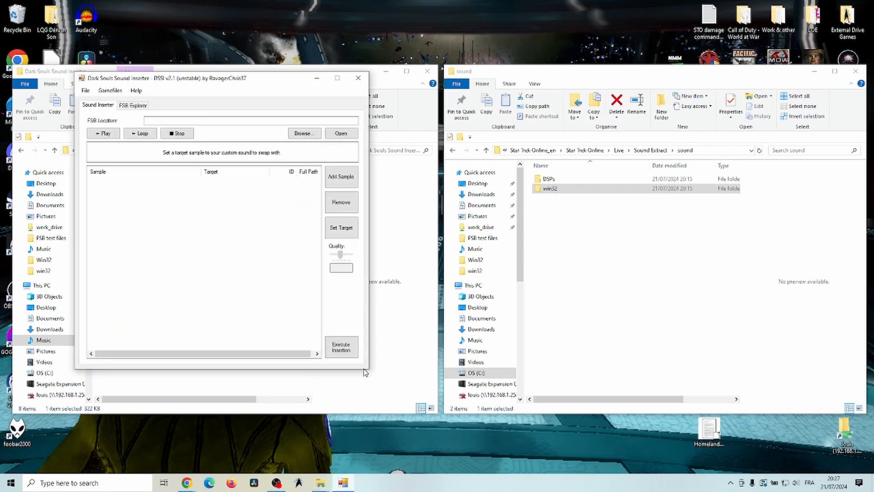
{"action": "left_click_drag", "start_coordinate": [198, 79], "coordinate": [404, 61]}
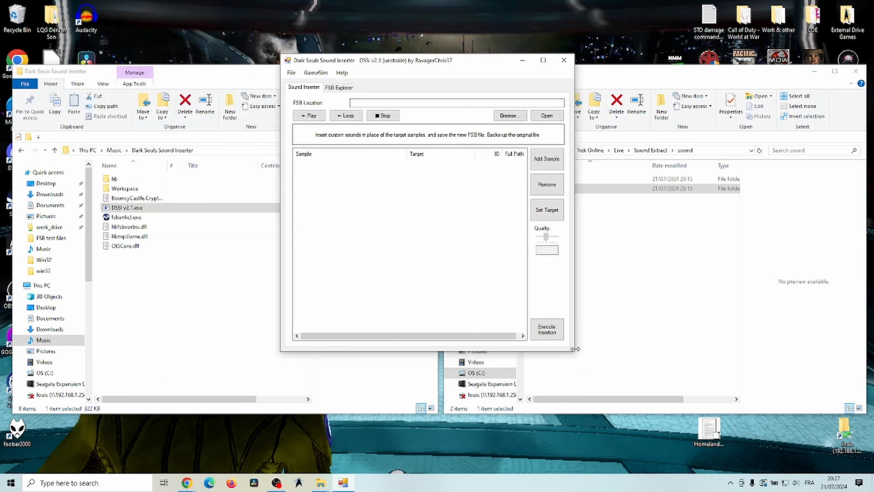
Enlarge the Dark Souls Sound Inserter window, shift it toward the upper-left, and start browsing for an FSB file
{"action": "left_click_drag", "start_coordinate": [575, 353], "coordinate": [665, 448]}
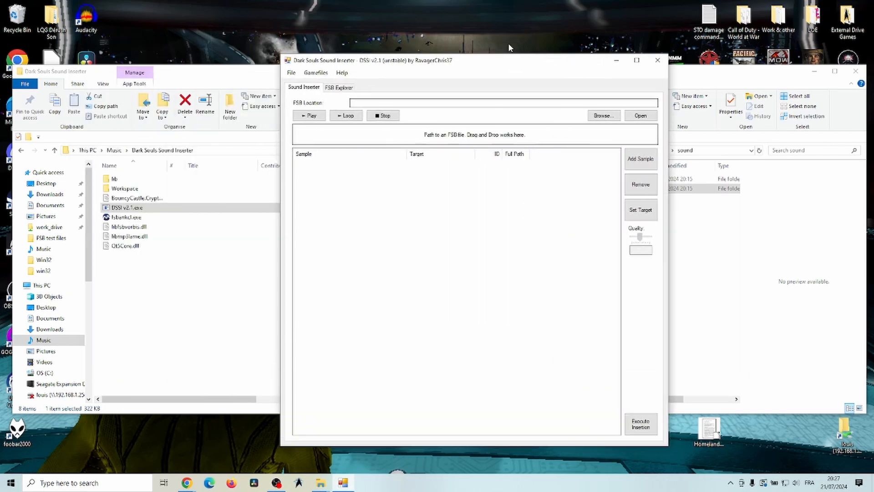
{"action": "left_click_drag", "start_coordinate": [440, 66], "coordinate": [370, 47]}
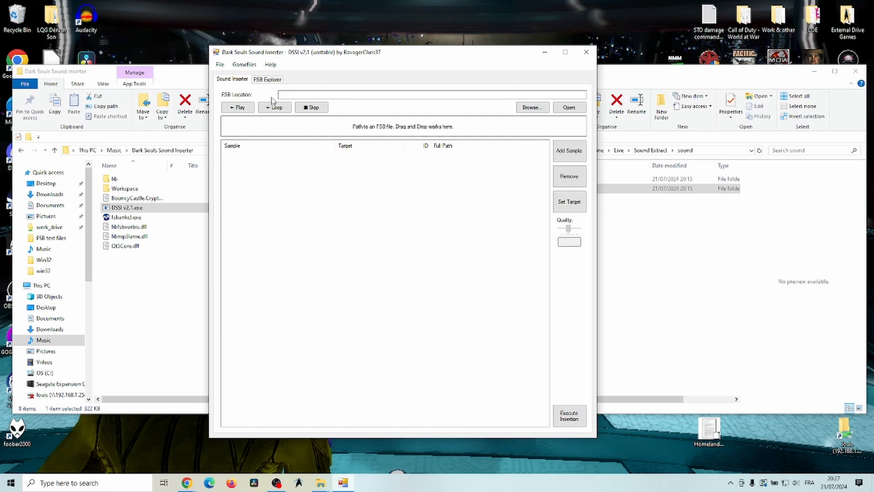
{"action": "left_click", "coordinate": [533, 108]}
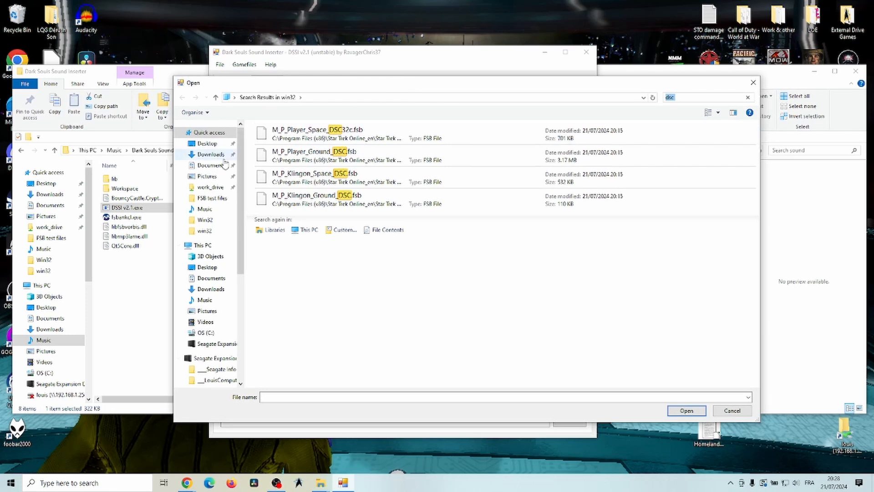
{"action": "left_click", "coordinate": [207, 332]}
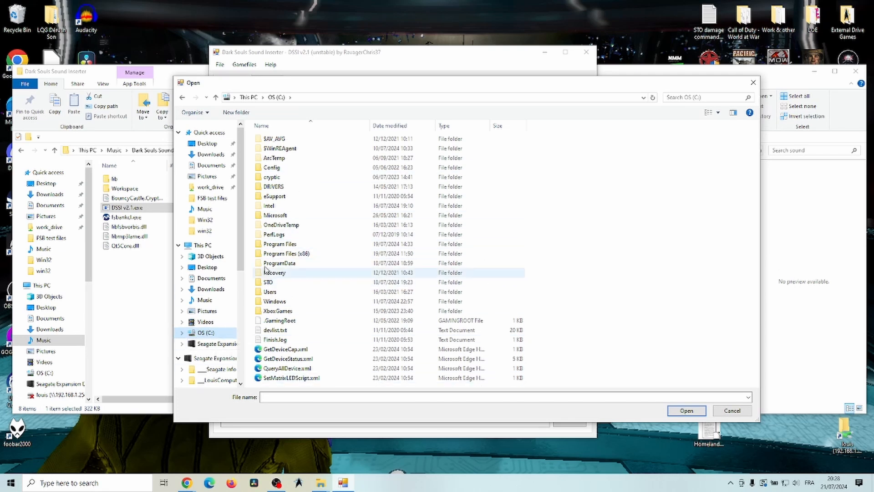
{"action": "double_click", "coordinate": [284, 283]}
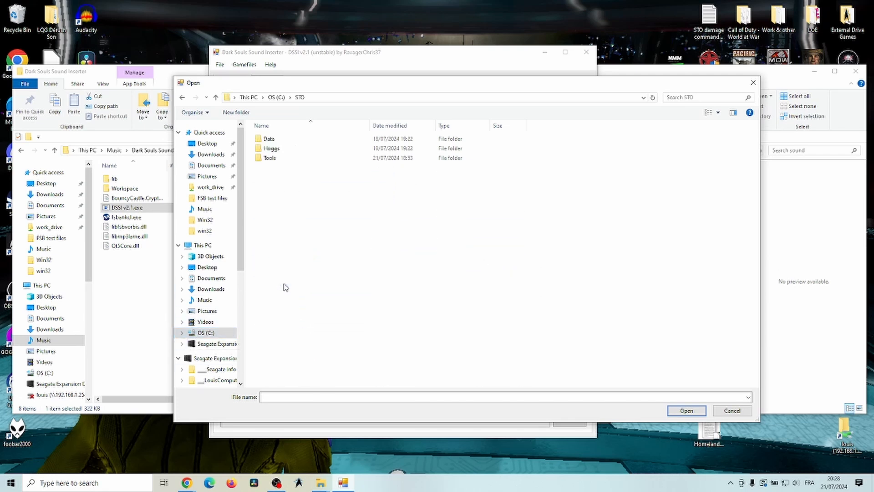
{"action": "left_click_drag", "start_coordinate": [599, 86], "coordinate": [538, 90]}
Browse on the C: drive to Program Files (x86)\Star Trek Online_en\Star Trek Online\Live\Sound Extract\sound\win32
{"action": "left_click", "coordinate": [144, 337]}
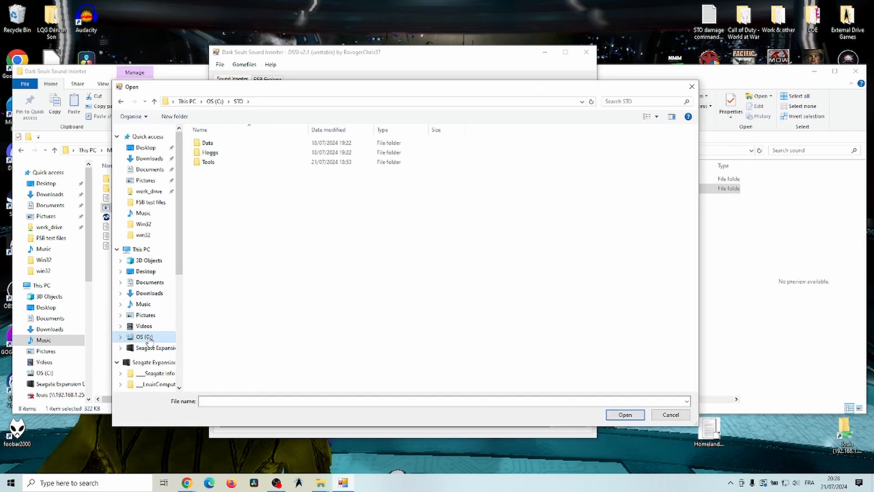
{"action": "double_click", "coordinate": [247, 258]}
{"action": "scroll", "coordinate": [247, 260], "scroll_direction": "down", "scroll_amount": 5}
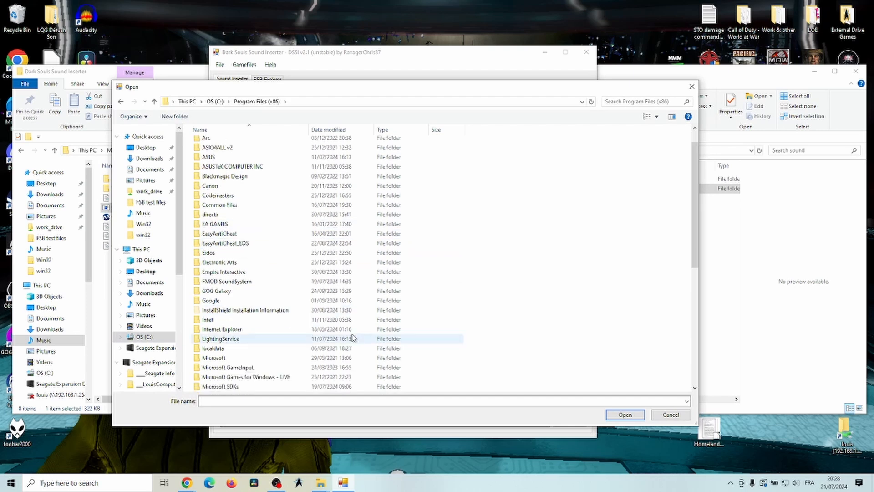
{"action": "scroll", "coordinate": [352, 343], "scroll_direction": "down", "scroll_amount": 3}
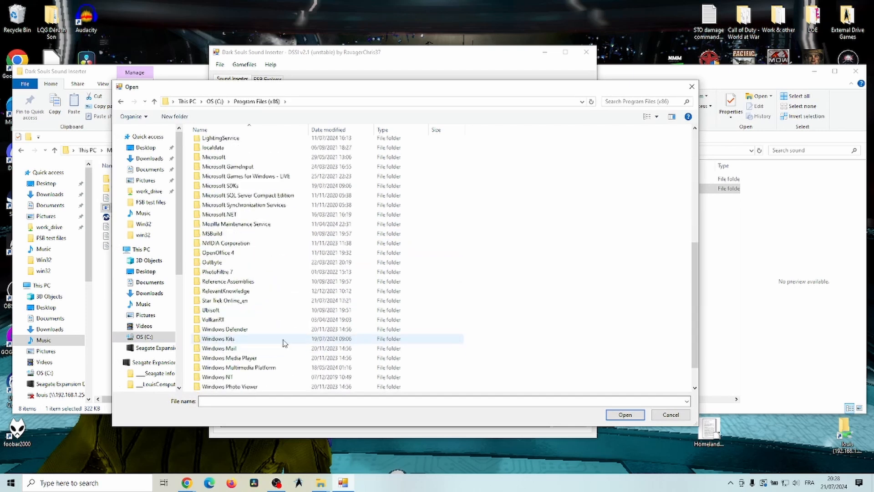
{"action": "double_click", "coordinate": [238, 302]}
{"action": "double_click", "coordinate": [267, 201]}
{"action": "double_click", "coordinate": [231, 145]}
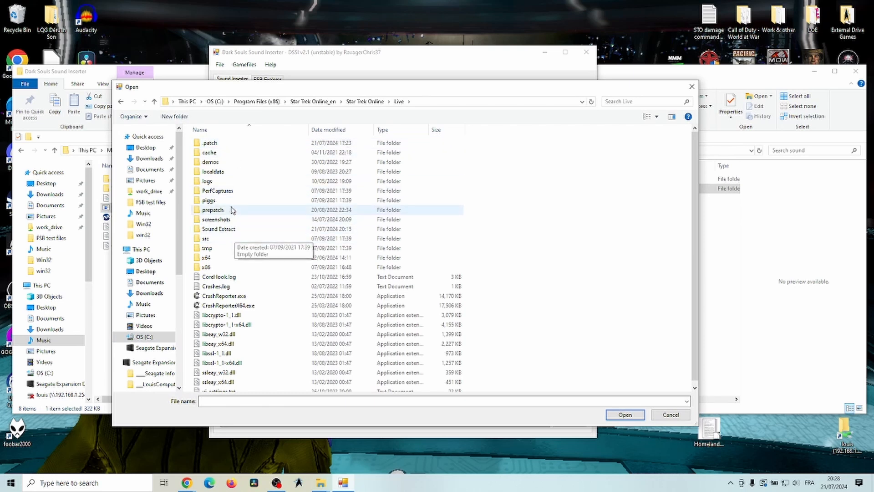
{"action": "double_click", "coordinate": [235, 228]}
{"action": "double_click", "coordinate": [238, 144]}
{"action": "left_click", "coordinate": [227, 157]}
{"action": "double_click", "coordinate": [226, 156]}
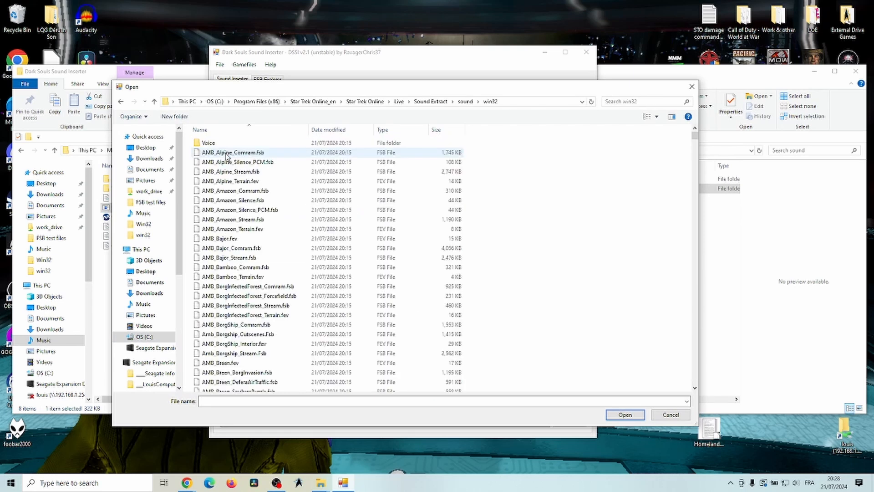
Search the win32 folder for dsc and open M_P_Player_Ground_DSC.fsb in the sound inserter
{"action": "left_click", "coordinate": [625, 101]}
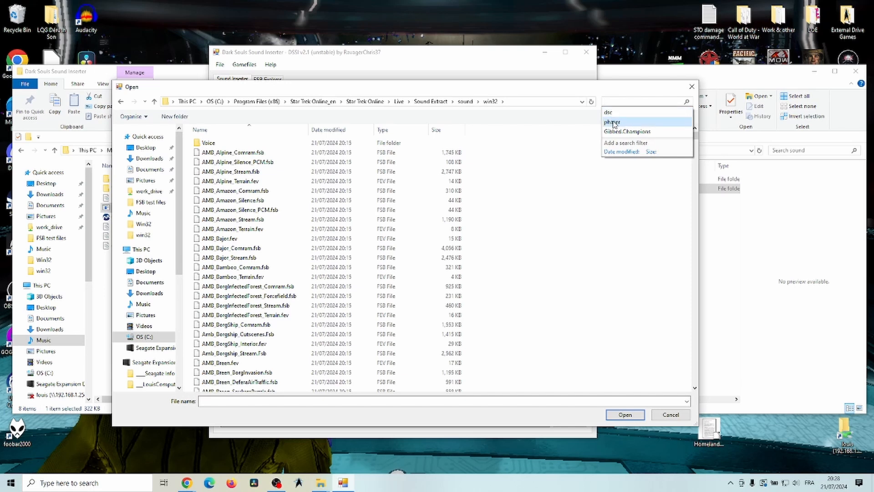
{"action": "left_click", "coordinate": [613, 113]}
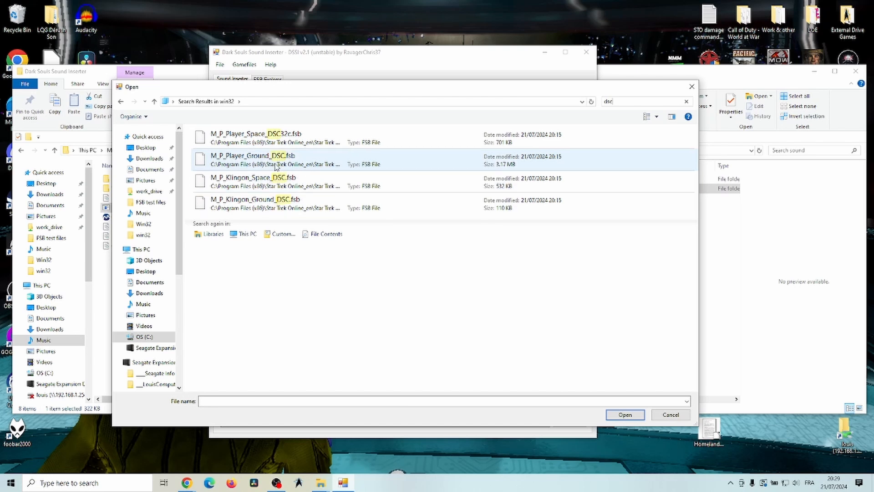
{"action": "left_click", "coordinate": [276, 163]}
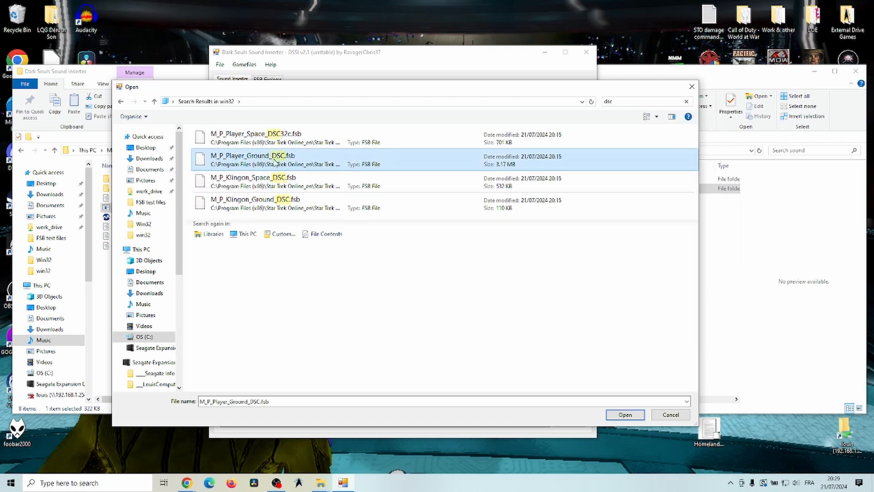
{"action": "left_click", "coordinate": [625, 415]}
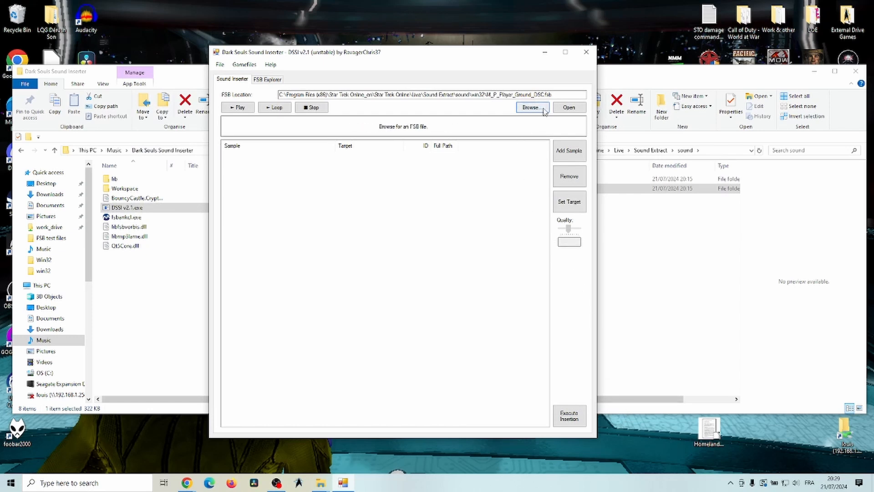
{"action": "left_click", "coordinate": [562, 110]}
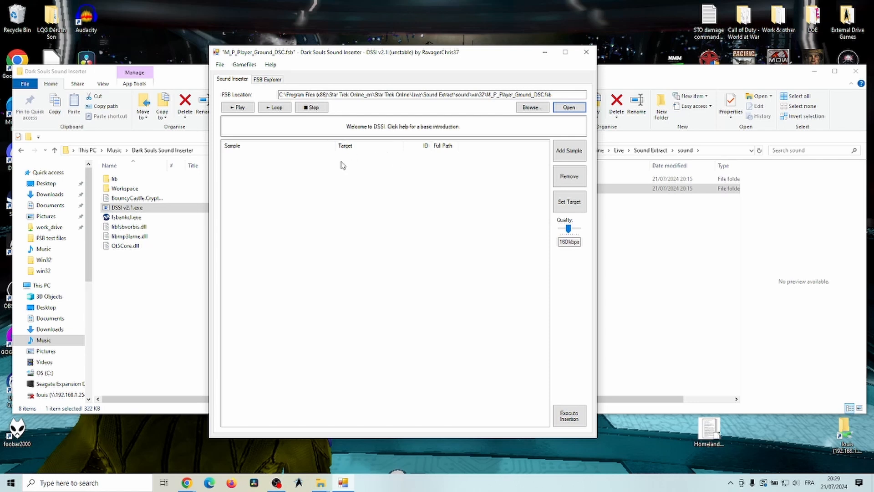
Add USS Vengeance Phaser Cannon Sound FX From Star Trek Into Darkness 1.mp3 from the Music folder as a sample
{"action": "left_click", "coordinate": [575, 157]}
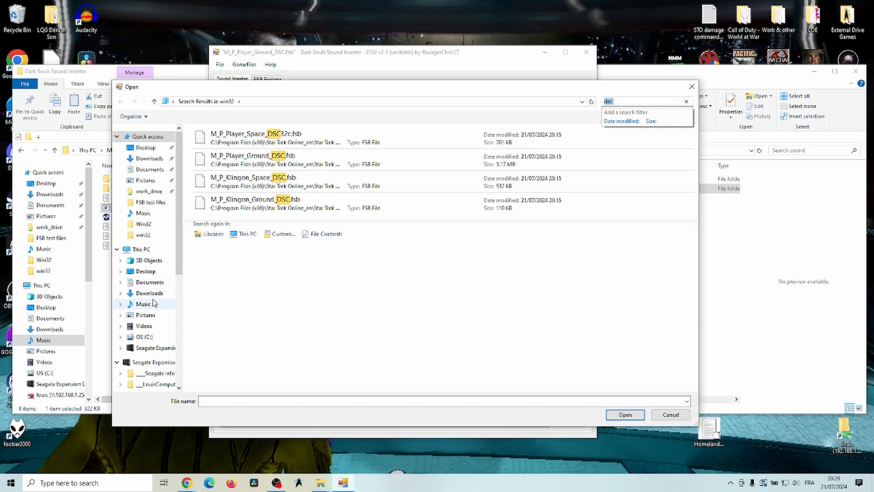
{"action": "left_click", "coordinate": [153, 304]}
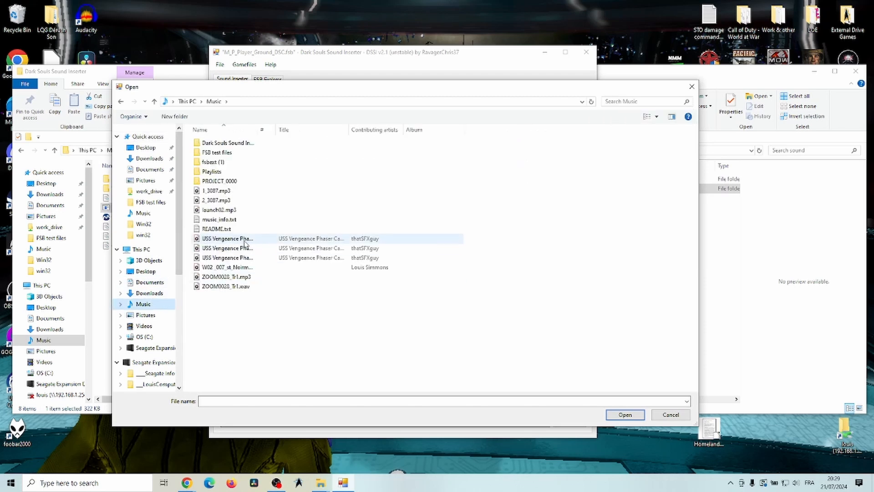
{"action": "left_click", "coordinate": [238, 240]}
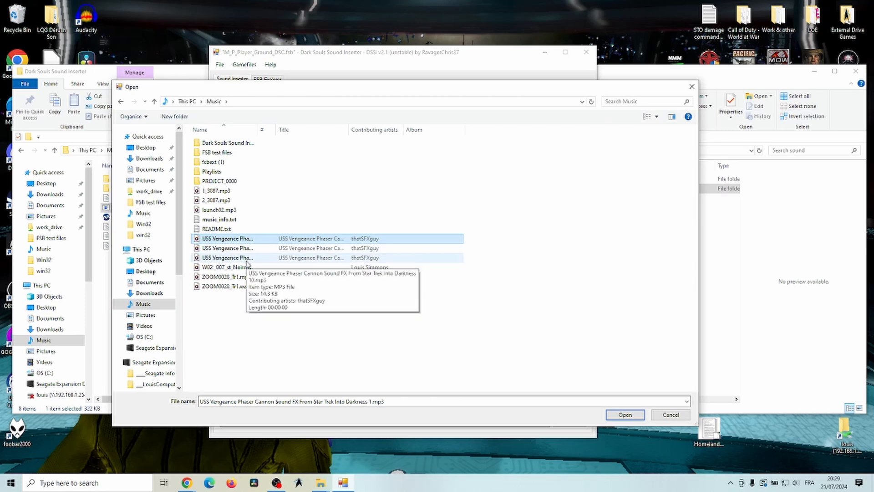
{"action": "left_click", "coordinate": [253, 239]}
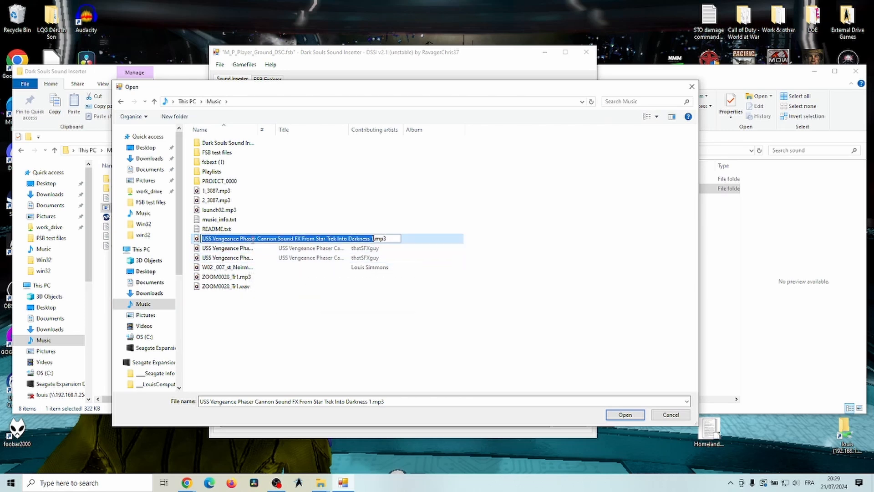
{"action": "left_click", "coordinate": [407, 240]}
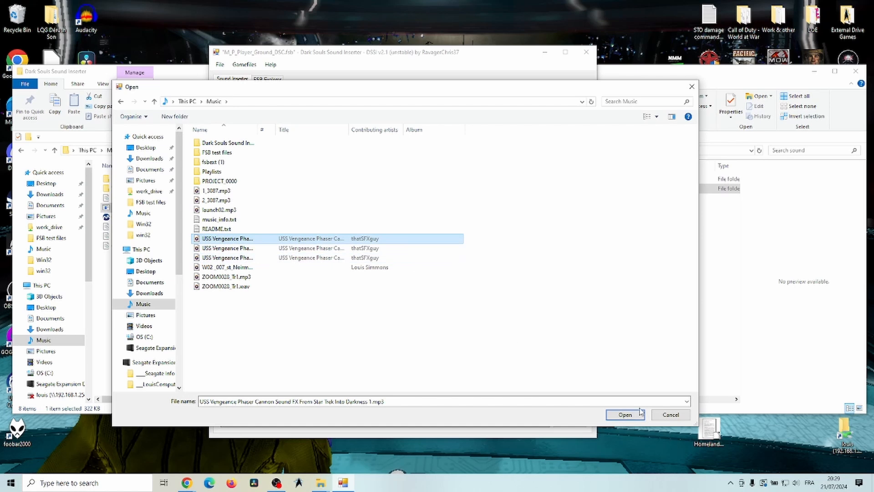
{"action": "left_click", "coordinate": [625, 415]}
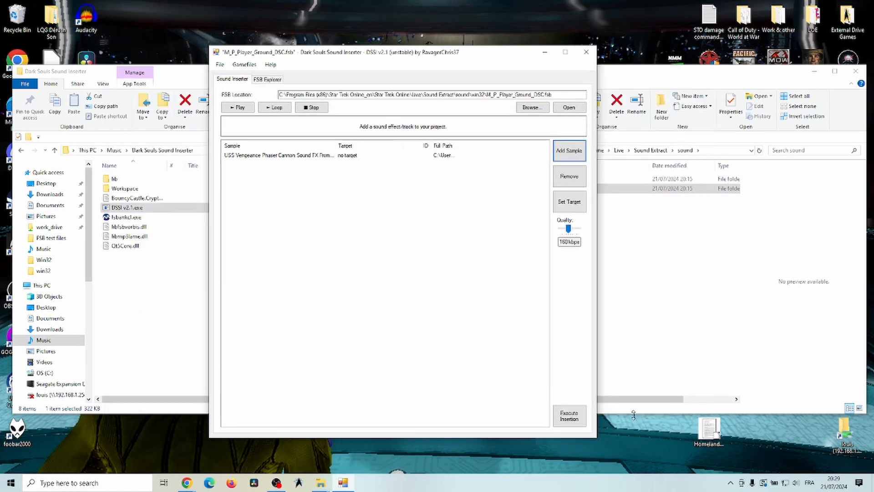
Open the target selection for the added sample, find Shooter_DSC_Phaser_SMGBolt, and play it
{"action": "left_click", "coordinate": [278, 156]}
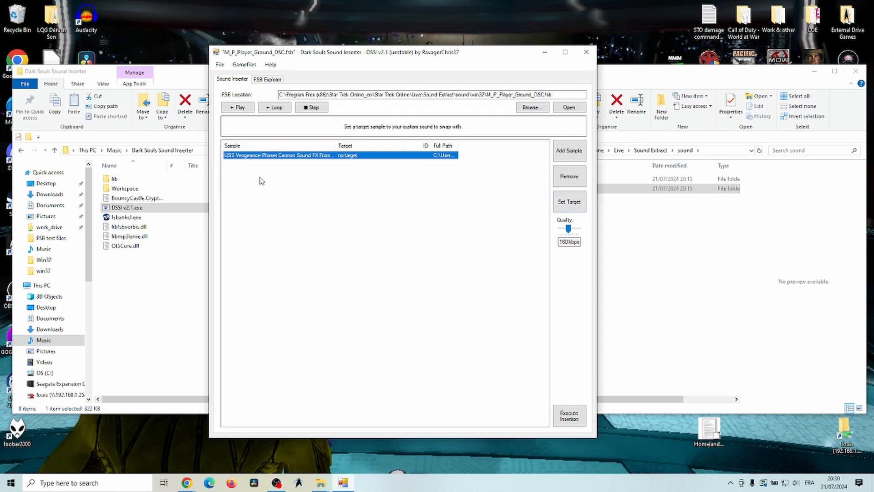
{"action": "left_click", "coordinate": [575, 208]}
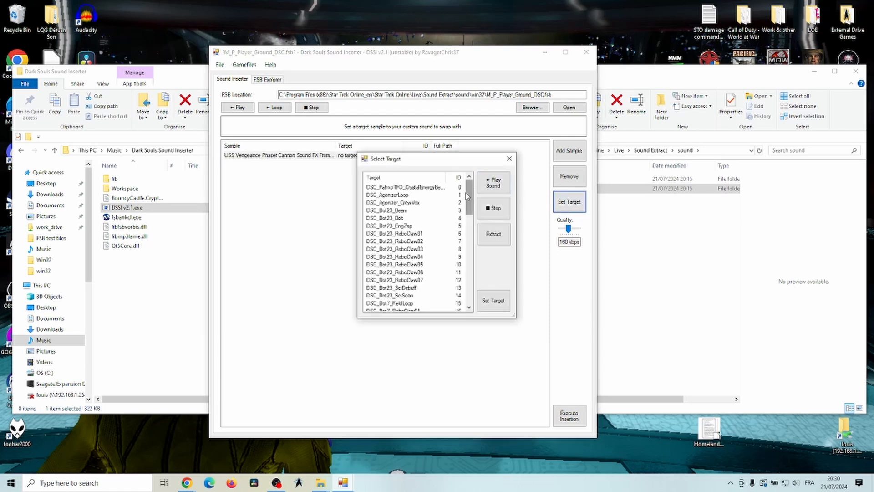
{"action": "scroll", "coordinate": [471, 192], "scroll_direction": "down", "scroll_amount": 1}
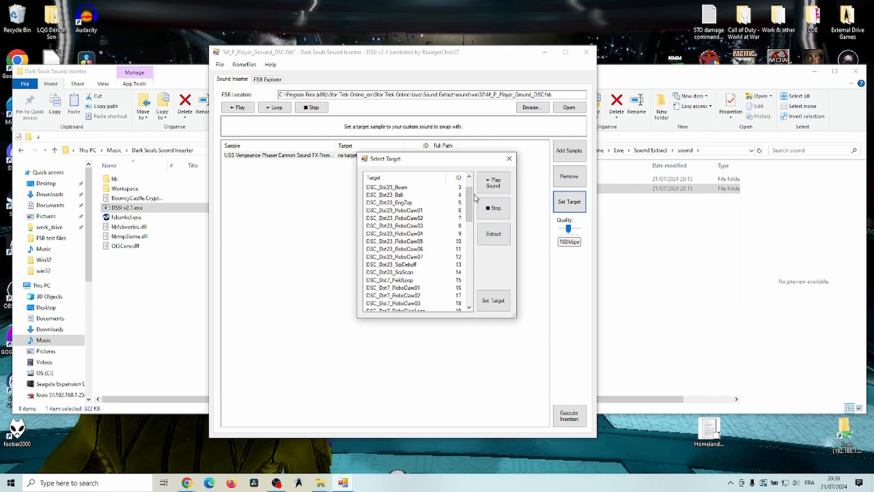
{"action": "left_click_drag", "start_coordinate": [471, 194], "coordinate": [473, 289]}
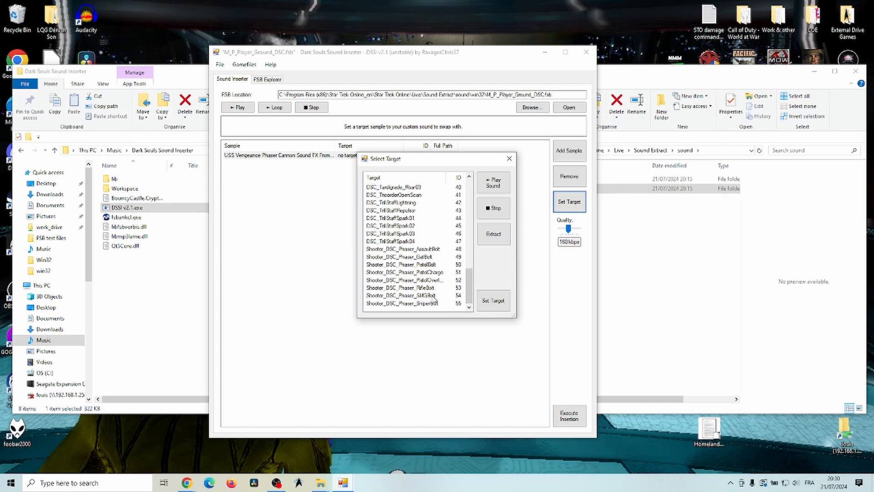
{"action": "left_click", "coordinate": [397, 297]}
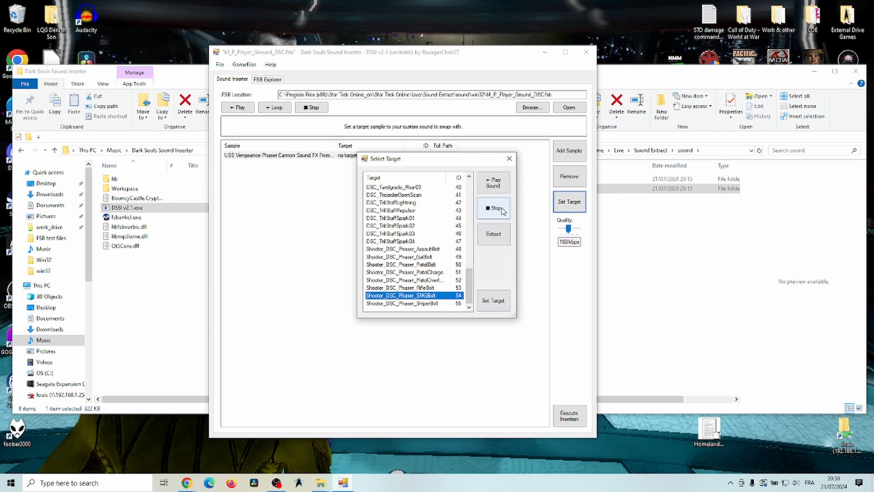
{"action": "left_click", "coordinate": [499, 187]}
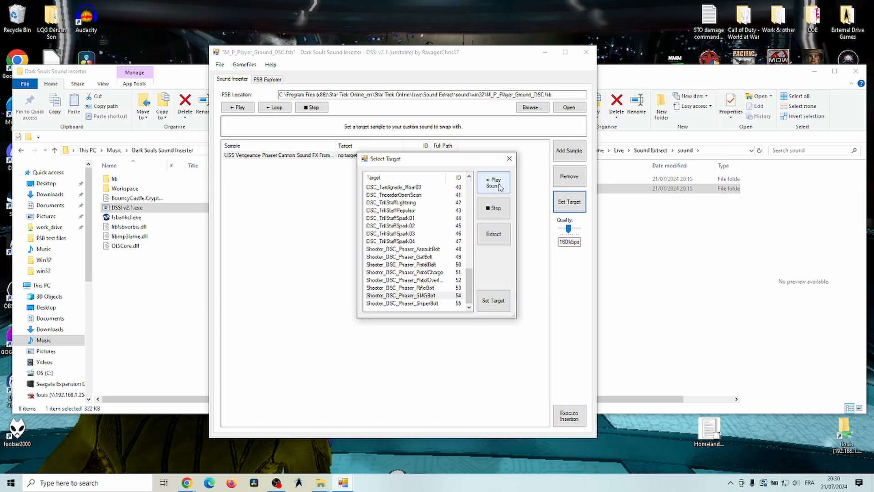
{"action": "left_click", "coordinate": [318, 158]}
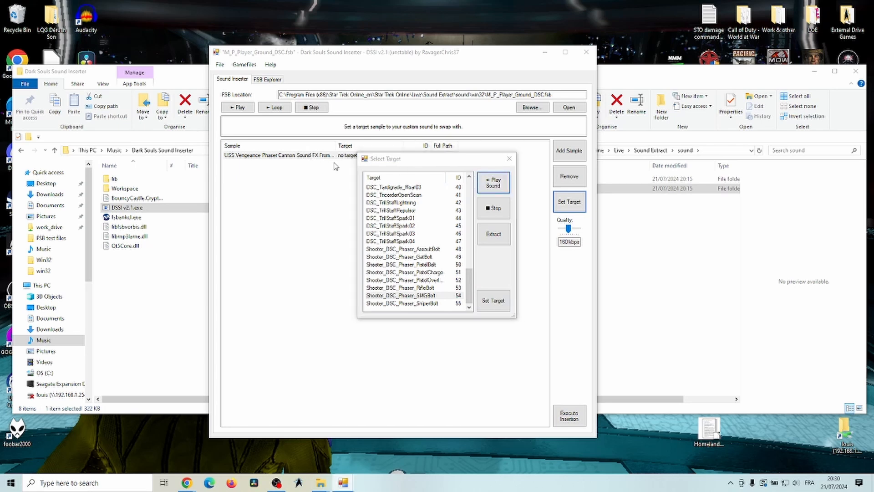
Set Shooter_DSC_Phaser_SMGBolt as the sample's target and execute the insertion into the FSB file
{"action": "left_click", "coordinate": [395, 297]}
{"action": "left_click", "coordinate": [498, 301]}
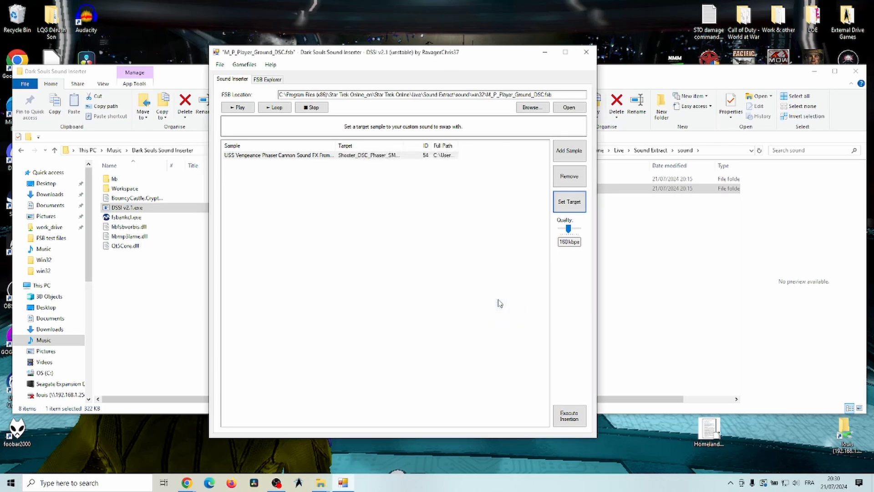
{"action": "left_click", "coordinate": [575, 421]}
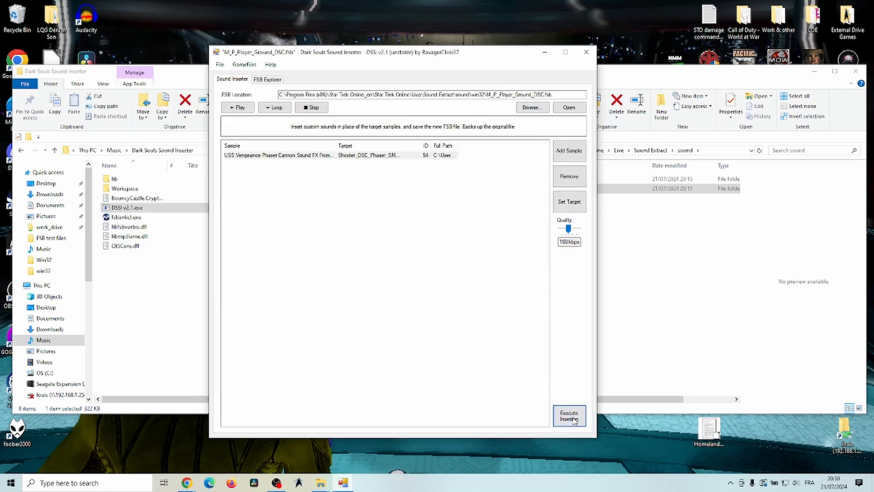
{"action": "left_click", "coordinate": [448, 270]}
In File Explorer, open win32, search for dsc, select M_P_Player_Ground_DSC.fsb to check it, and return to the sound inserter
{"action": "left_click", "coordinate": [643, 81]}
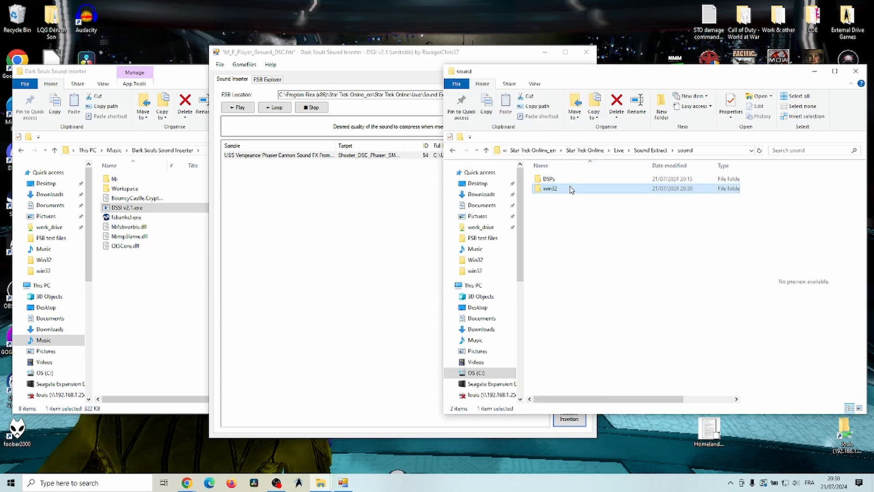
{"action": "double_click", "coordinate": [550, 188]}
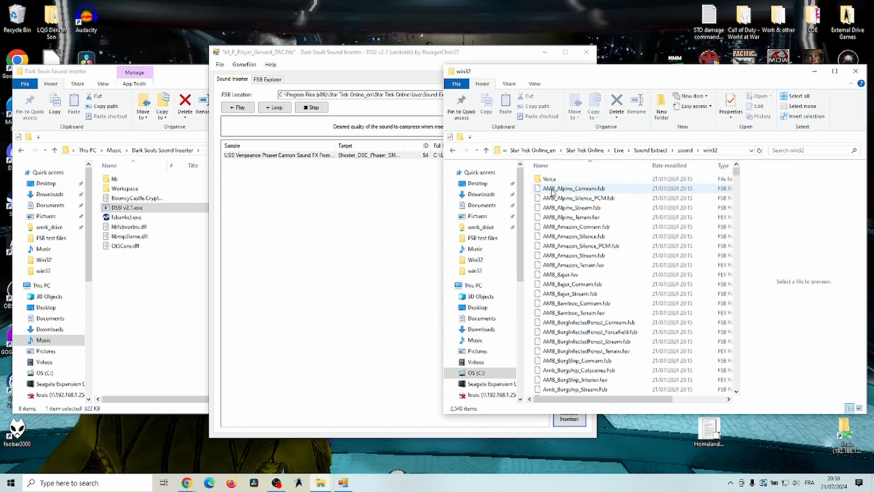
{"action": "left_click", "coordinate": [800, 151]}
{"action": "type", "text": "dsc"}
{"action": "key", "text": "Return"}
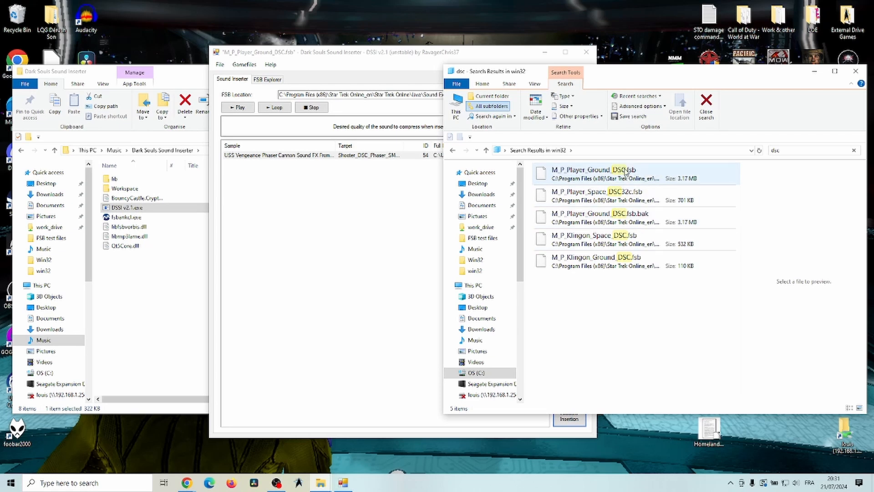
{"action": "left_click", "coordinate": [603, 173]}
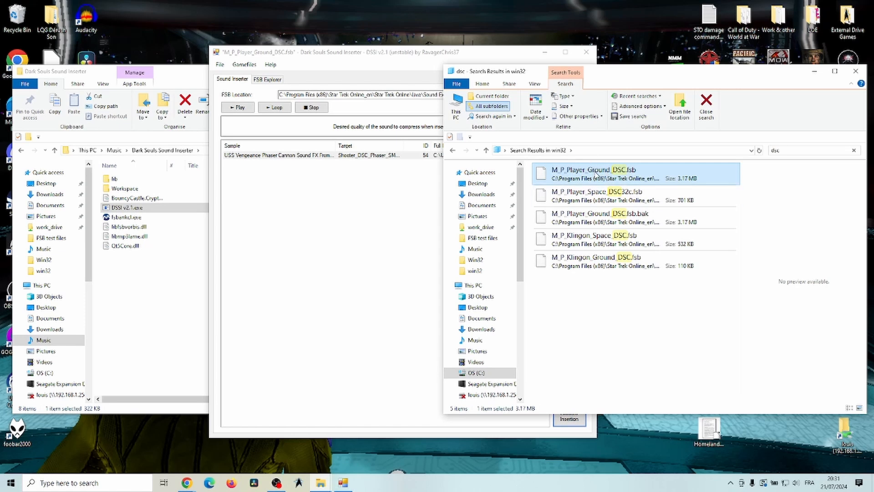
{"action": "left_click", "coordinate": [372, 217]}
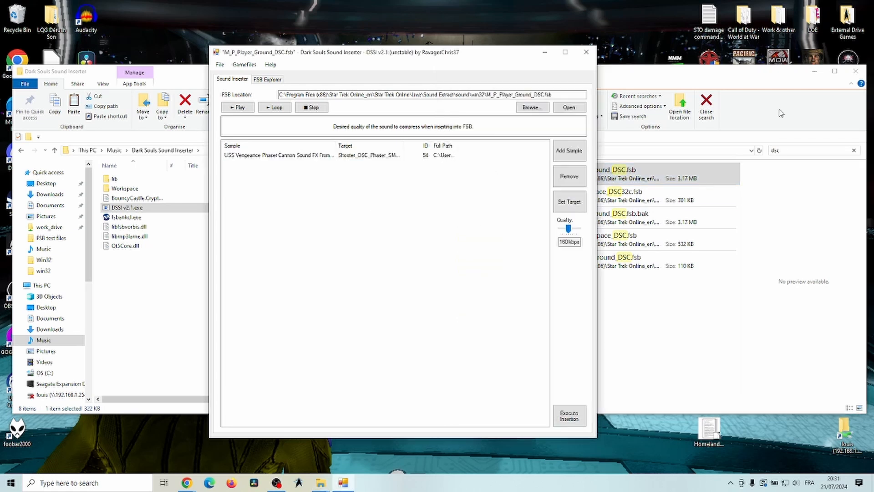
In File Explorer, leave the dsc search and go back up to the Star Trek Online_en installation folder
{"action": "left_click", "coordinate": [729, 84]}
{"action": "left_click", "coordinate": [454, 151]}
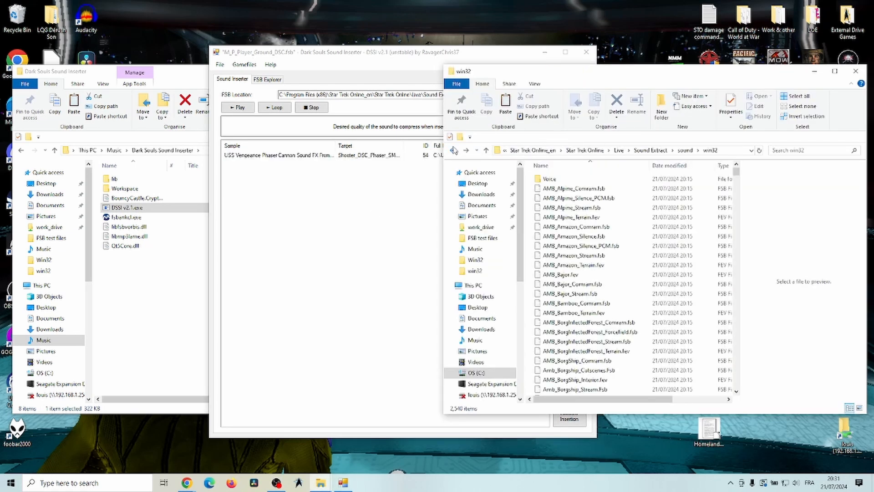
{"action": "left_click", "coordinate": [454, 150]}
{"action": "left_click", "coordinate": [454, 151]}
{"action": "left_click", "coordinate": [455, 150]}
{"action": "left_click", "coordinate": [455, 150]}
{"action": "left_click", "coordinate": [454, 151]}
{"action": "left_click", "coordinate": [454, 151]}
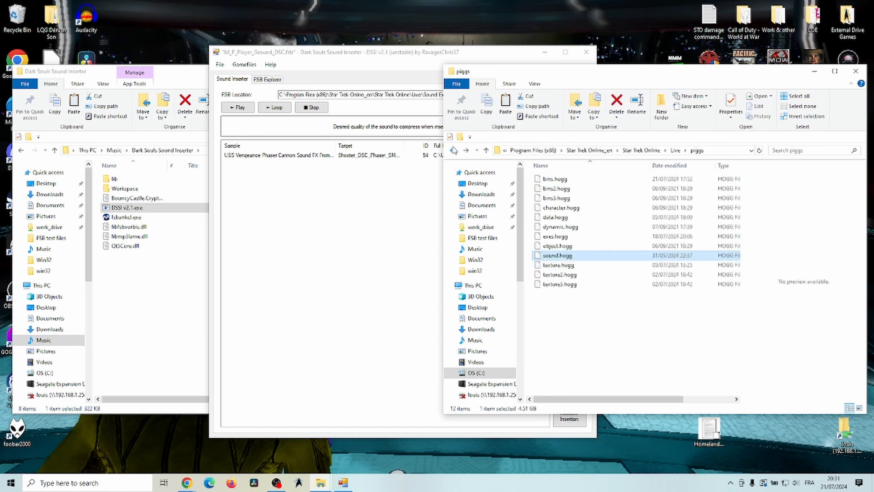
{"action": "left_click", "coordinate": [454, 151]}
{"action": "left_click", "coordinate": [486, 152]}
{"action": "left_click", "coordinate": [486, 151]}
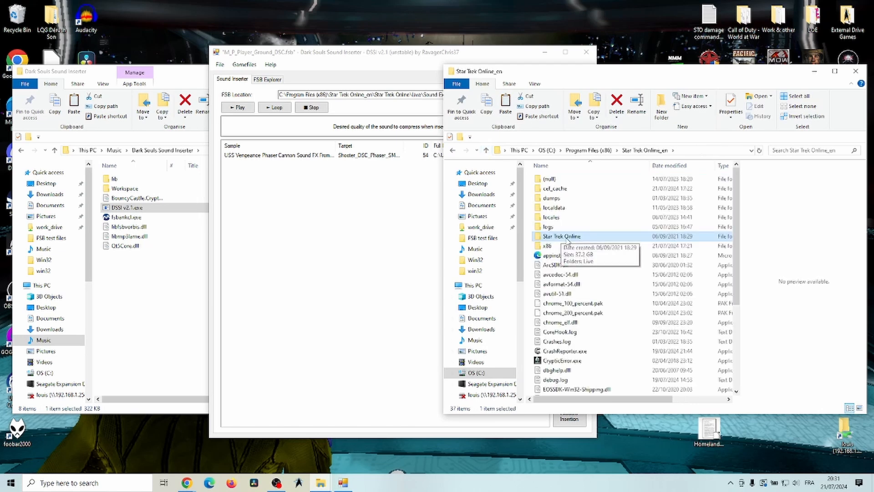
{"action": "left_click", "coordinate": [486, 152]}
{"action": "double_click", "coordinate": [589, 378]}
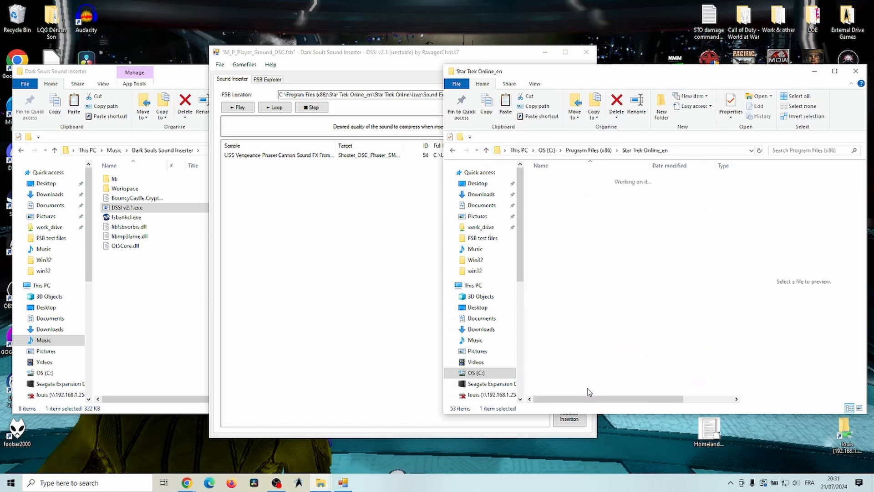
Paste the modified M_P_Player_Ground_DSC.fsb into Star Trek Online\Live\localdata\sound\Win32, granting administrator permission for the copy
{"action": "double_click", "coordinate": [573, 241]}
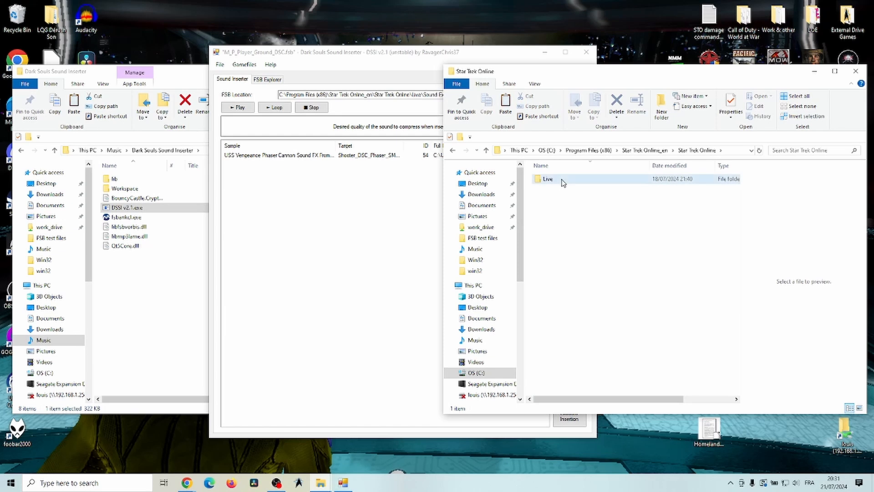
{"action": "double_click", "coordinate": [564, 182]}
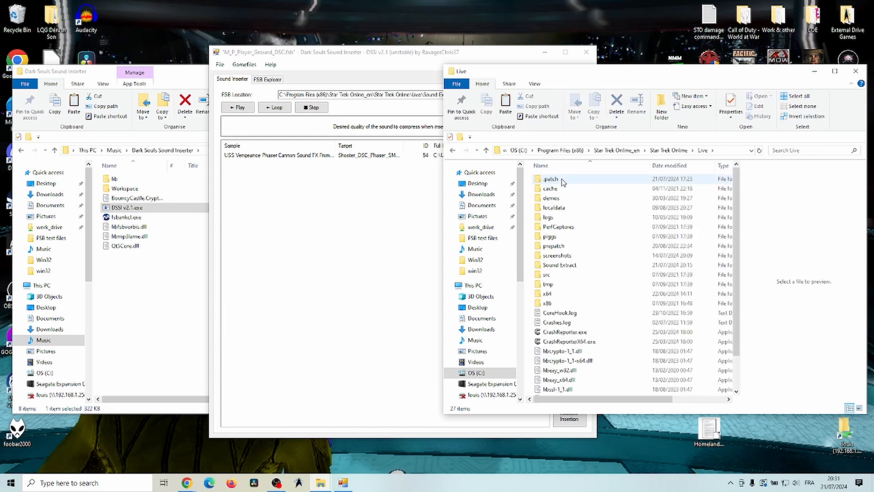
{"action": "double_click", "coordinate": [554, 209]}
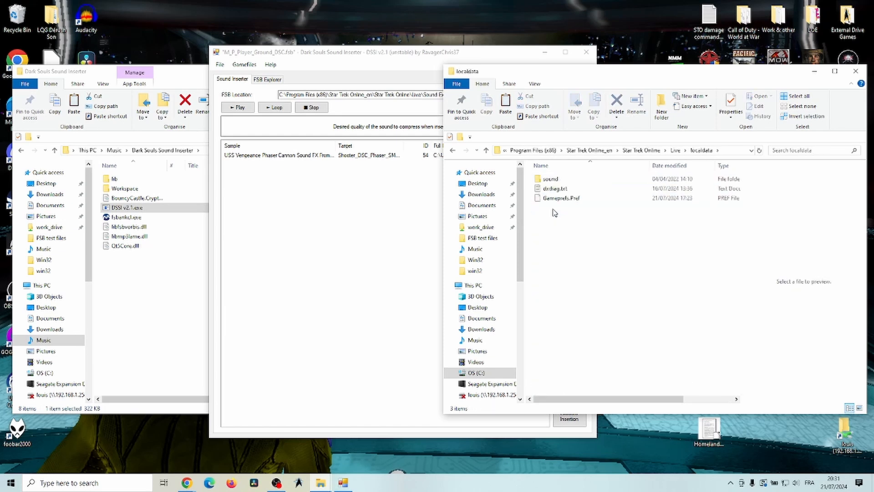
{"action": "double_click", "coordinate": [552, 180]}
{"action": "double_click", "coordinate": [553, 181]}
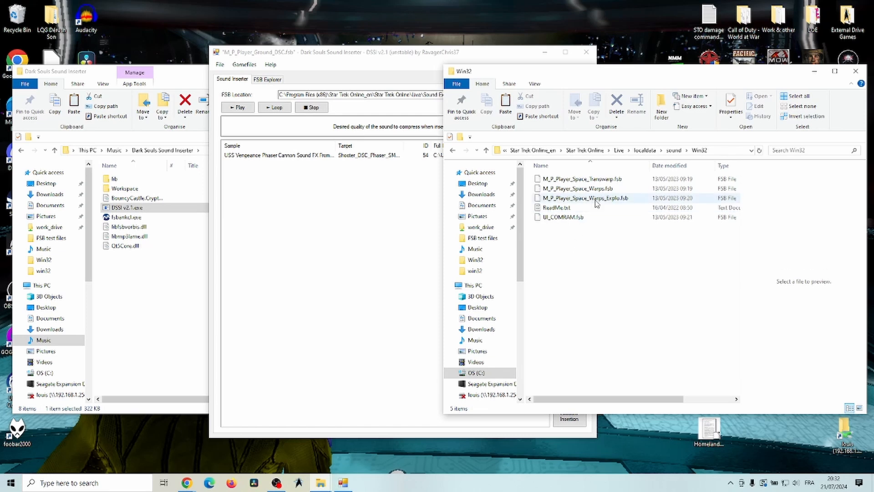
{"action": "key", "text": "ctrl+v"}
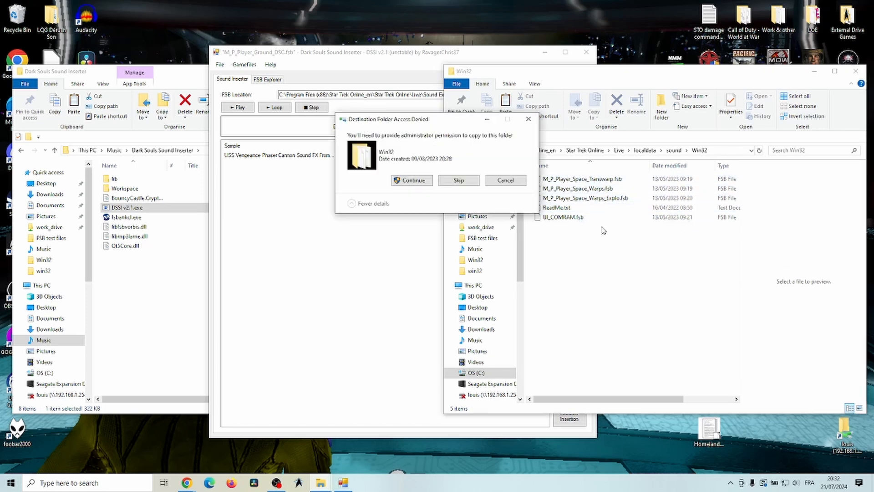
{"action": "left_click", "coordinate": [413, 180]}
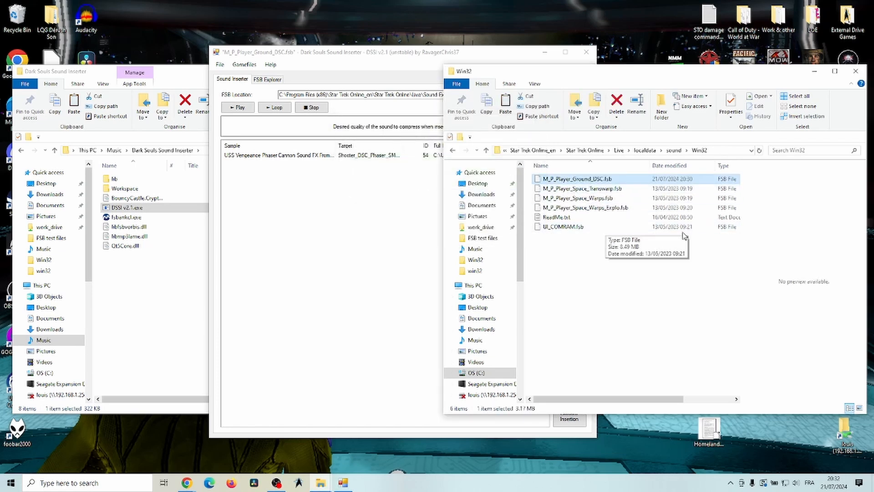
Switch to Star Trek Online, dismiss the welcome window, and run the character out of the camp towards the city
{"action": "left_click", "coordinate": [299, 484]}
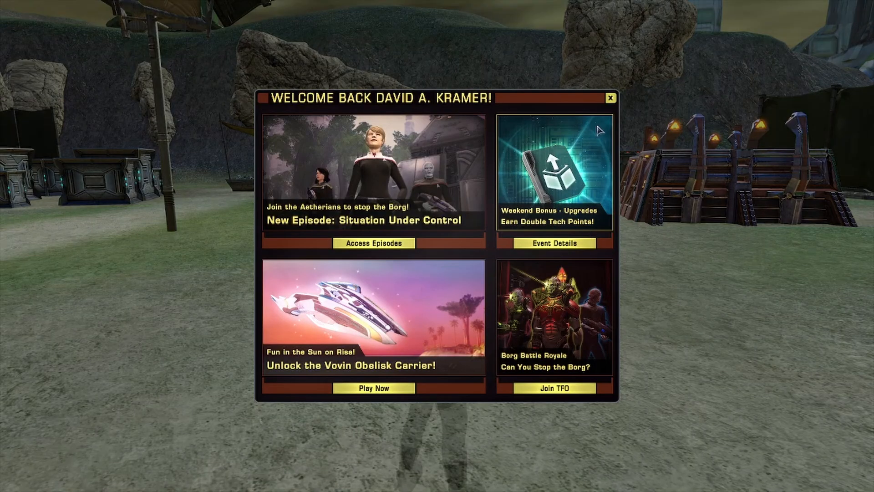
{"action": "left_click", "coordinate": [611, 98]}
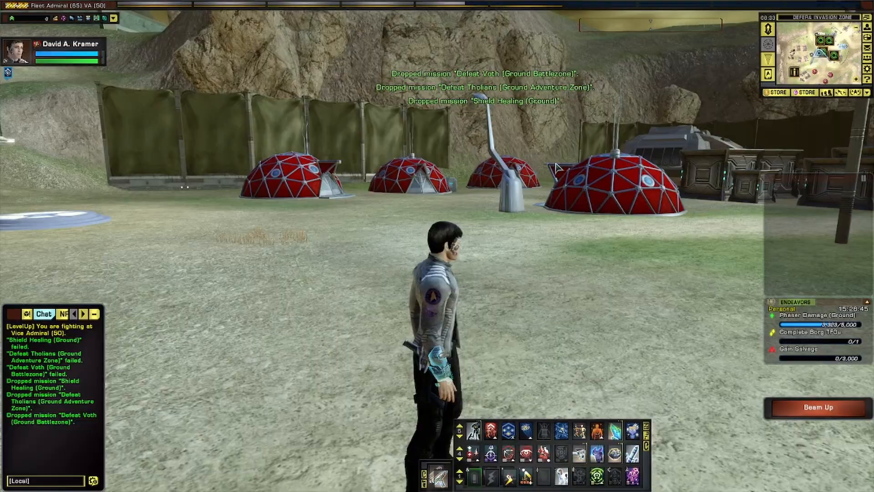
{"action": "left_click_drag", "start_coordinate": [557, 168], "coordinate": [473, 400]}
{"action": "key", "text": "w"}
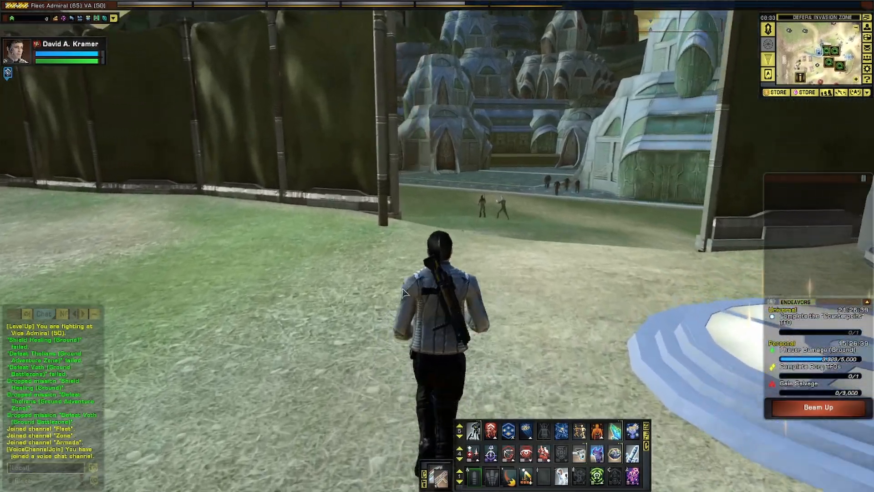
{"action": "left_click_drag", "start_coordinate": [418, 264], "coordinate": [348, 253]}
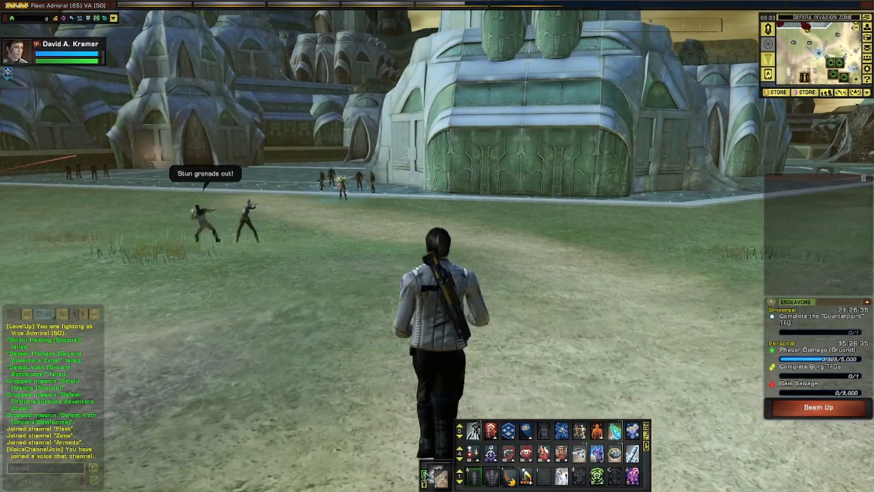
Enable shooter controls, fire the equipped pistol at the nearby Drone, and return to RPG controls
{"action": "key", "text": "b"}
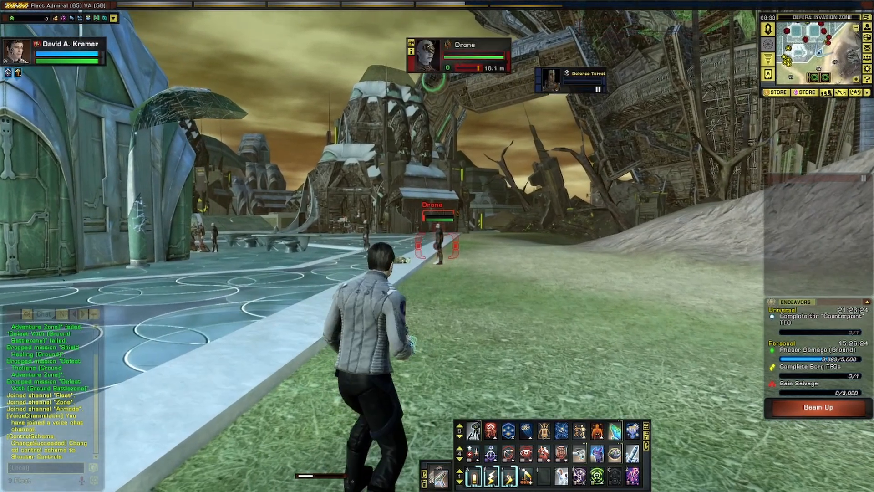
{"action": "left_click", "coordinate": [437, 246]}
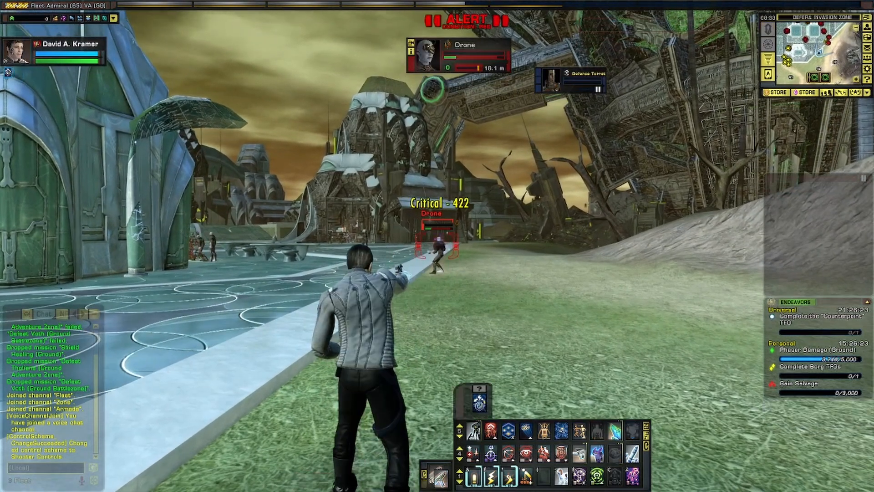
{"action": "key", "text": "b"}
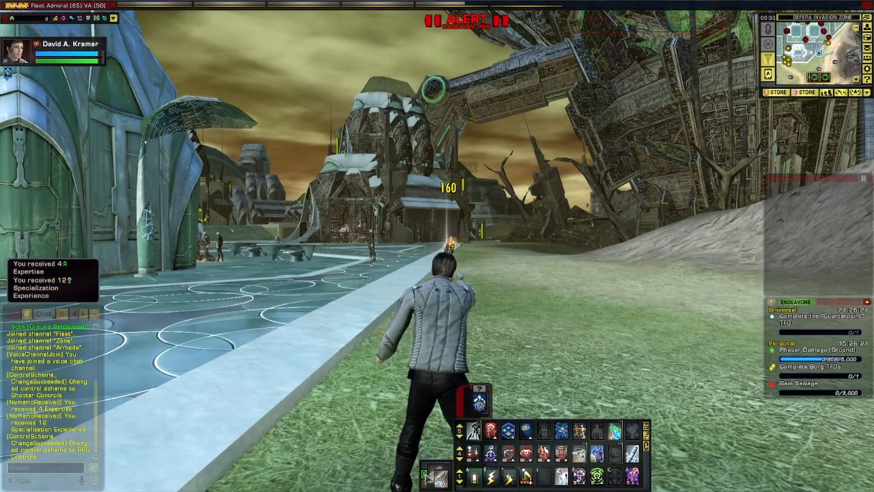
Swap to the phaser rifle and advance on the Borg drones, firing at them with shooter controls enabled
{"action": "left_click", "coordinate": [426, 474]}
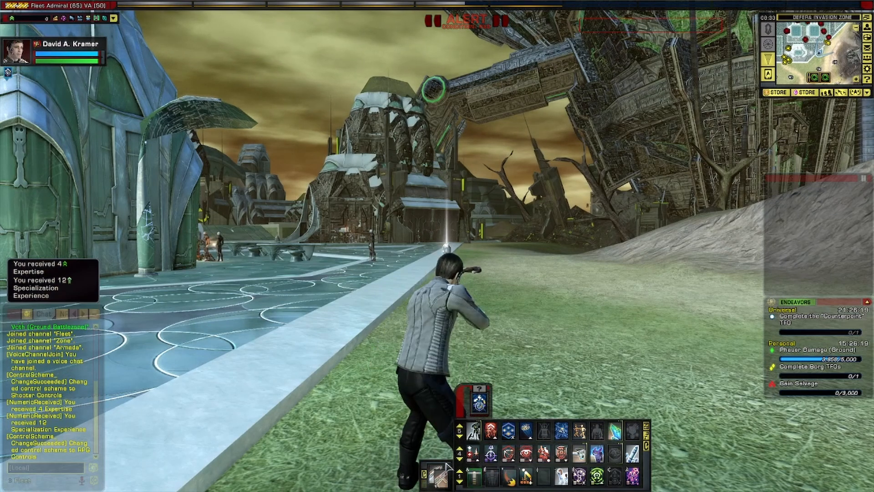
{"action": "key", "text": "b"}
{"action": "left_click", "coordinate": [437, 246]}
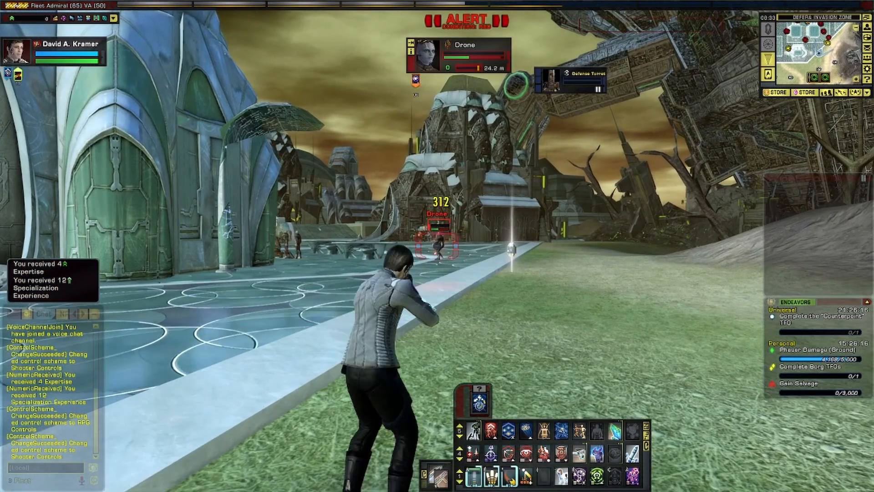
{"action": "key", "text": "w"}
{"action": "left_click", "coordinate": [438, 246]}
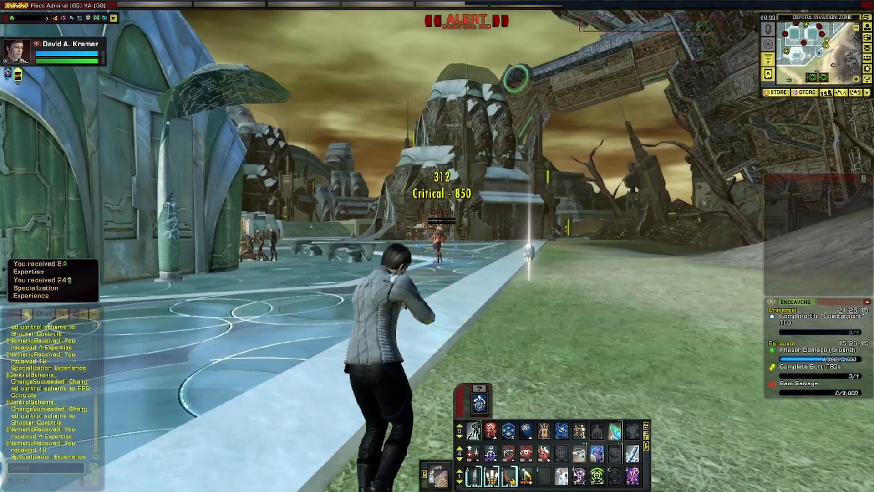
{"action": "left_click", "coordinate": [437, 246]}
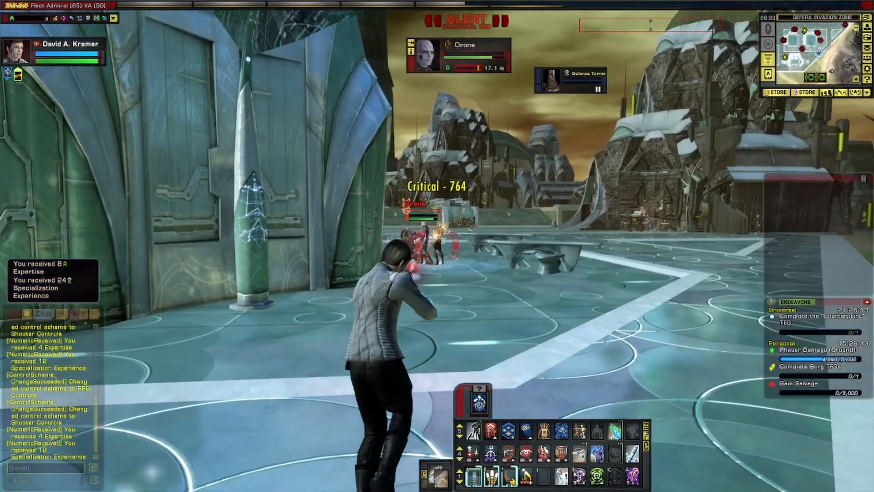
{"action": "key", "text": "w"}
{"action": "left_click", "coordinate": [437, 246]}
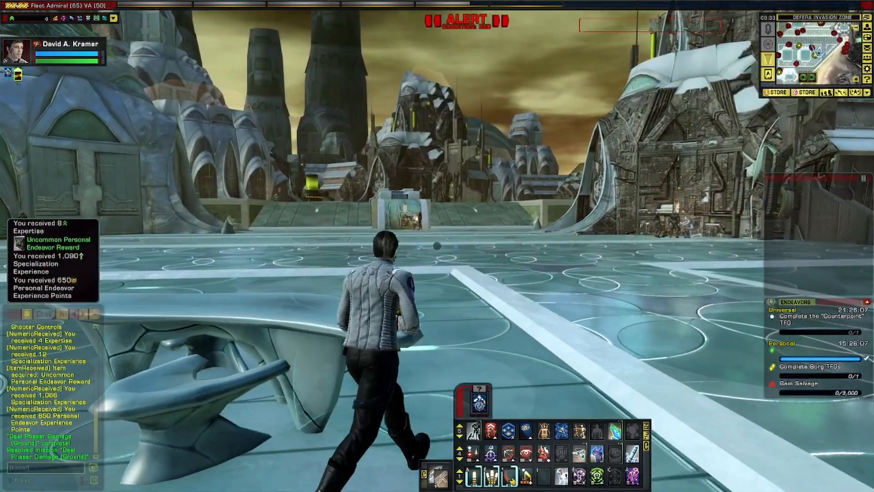
Run across the plaza to further Borg drones and attack them with the rifle in aimed view
{"action": "key", "text": "w"}
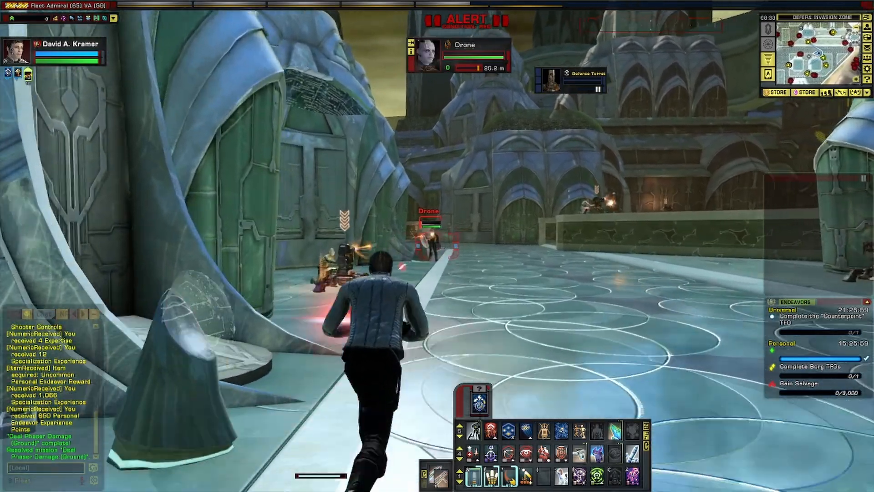
{"action": "key", "text": "w"}
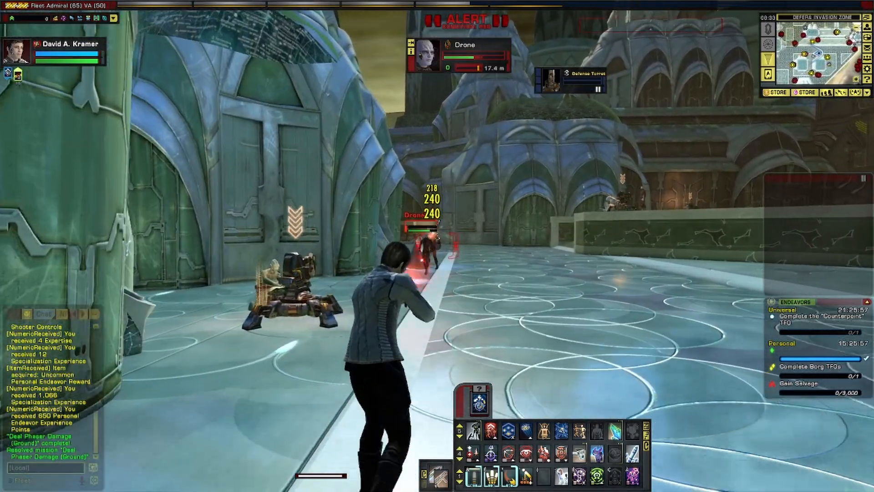
{"action": "key", "text": "w"}
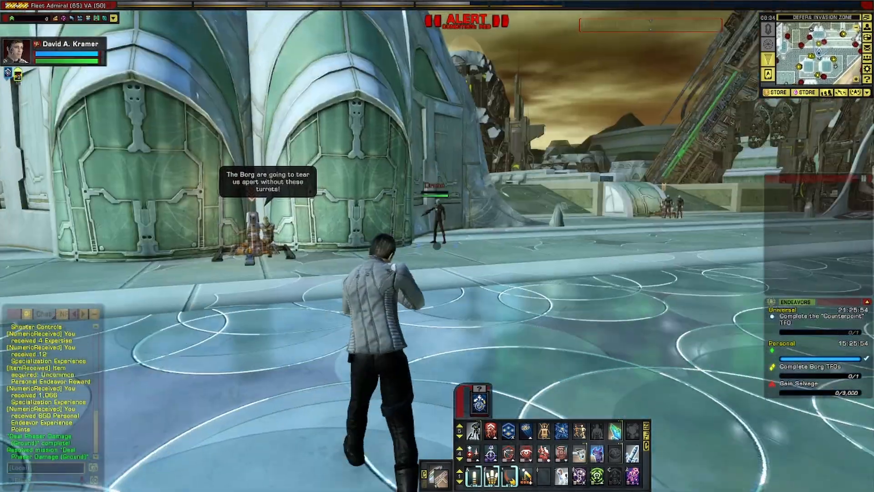
{"action": "key", "text": "w"}
{"action": "left_click", "coordinate": [437, 245]}
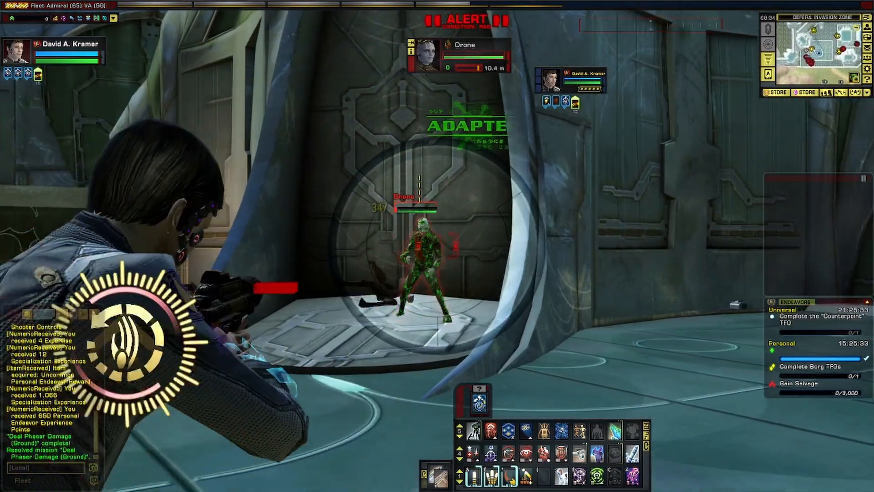
Return to RPG controls, back away from the Drone, and view the details of the Bolt Burst ability
{"action": "key", "text": "b"}
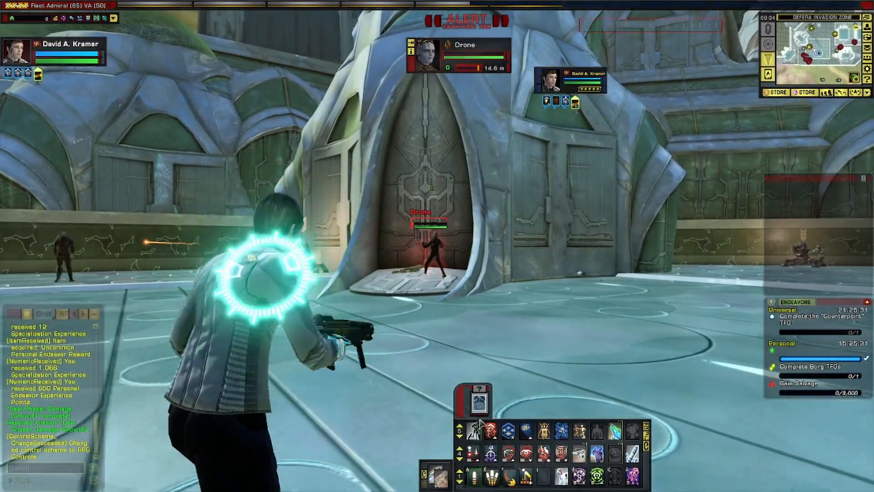
{"action": "key", "text": "s"}
{"action": "mouse_move", "coordinate": [474, 477]}
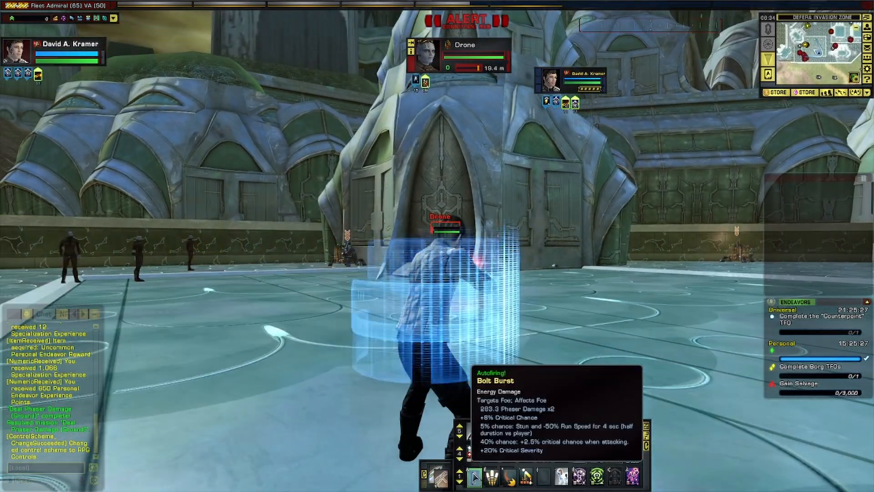
{"action": "mouse_move", "coordinate": [473, 355]}
{"action": "left_mouse_down"}
{"action": "mouse_move", "coordinate": [592, 378]}
{"action": "mouse_move", "coordinate": [392, 355]}
{"action": "mouse_move", "coordinate": [256, 360]}
{"action": "left_mouse_up"}
Target further drones and attack them with Bolt Burst to test the replaced phaser sound from several camera angles
{"action": "key", "text": "Tab"}
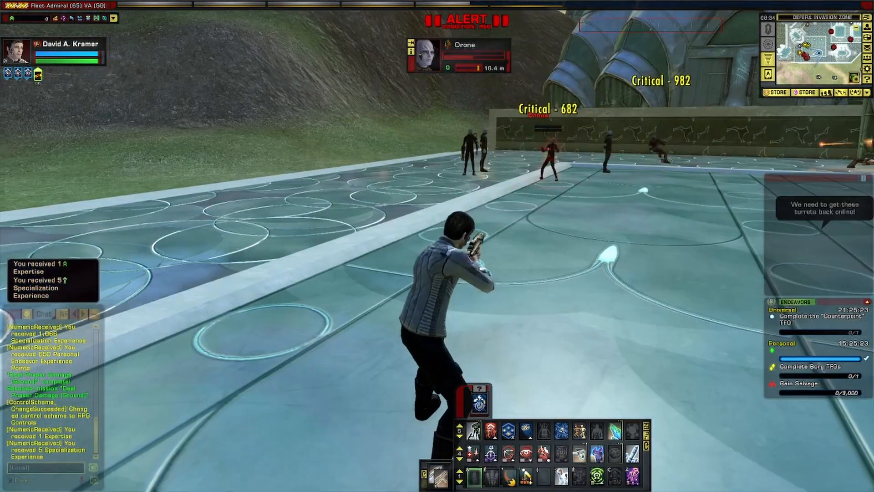
{"action": "left_click_drag", "start_coordinate": [510, 306], "coordinate": [277, 306]}
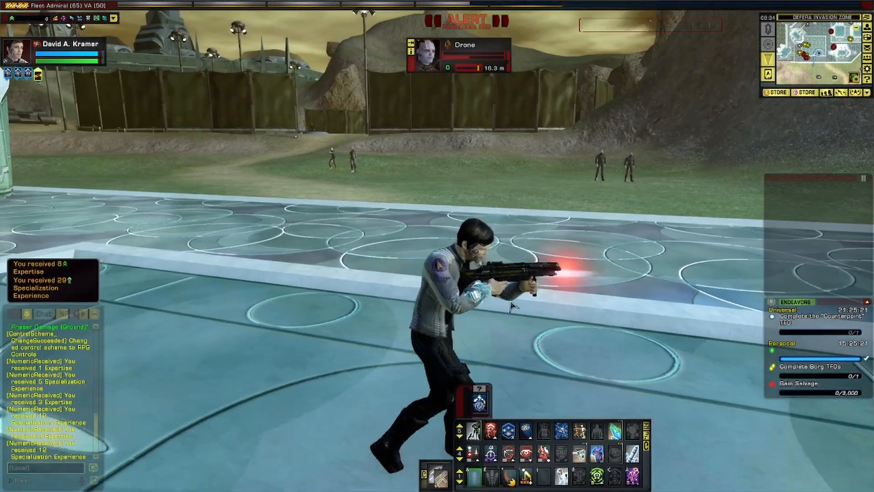
{"action": "left_click_drag", "start_coordinate": [510, 306], "coordinate": [747, 306]}
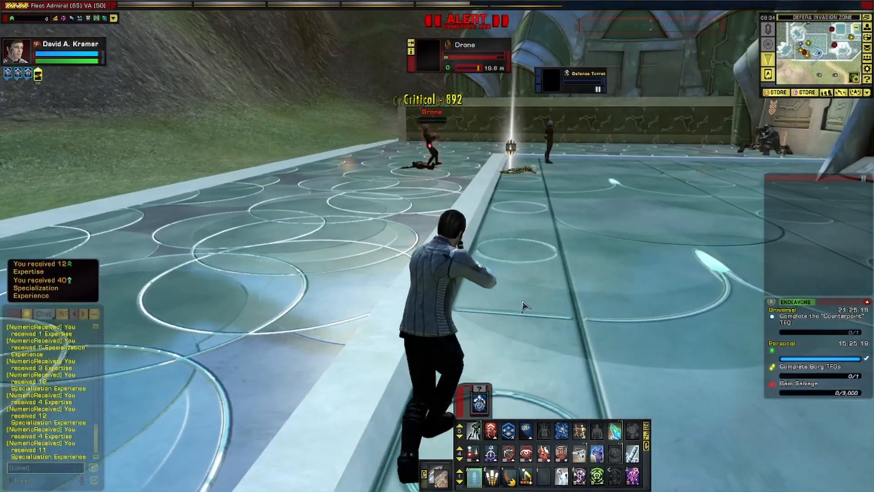
{"action": "left_click_drag", "start_coordinate": [523, 306], "coordinate": [579, 306]}
{"action": "left_click_drag", "start_coordinate": [523, 306], "coordinate": [702, 306]}
{"action": "key", "text": "w"}
{"action": "key", "text": "1"}
{"action": "left_click_drag", "start_coordinate": [523, 306], "coordinate": [637, 306]}
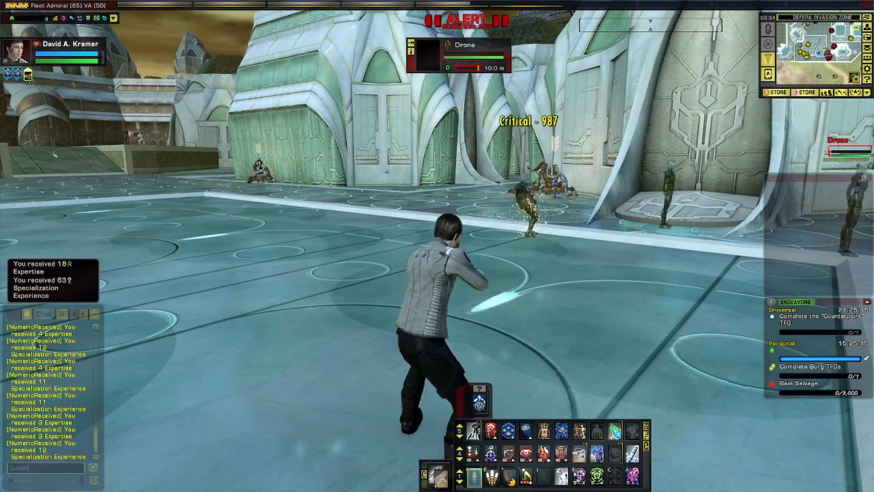
{"action": "left_click_drag", "start_coordinate": [523, 306], "coordinate": [592, 306]}
{"action": "left_click_drag", "start_coordinate": [523, 306], "coordinate": [483, 306]}
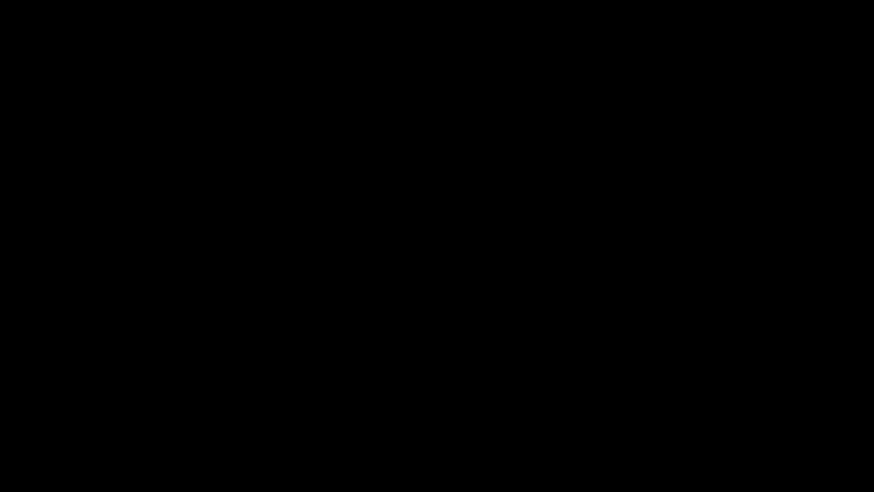